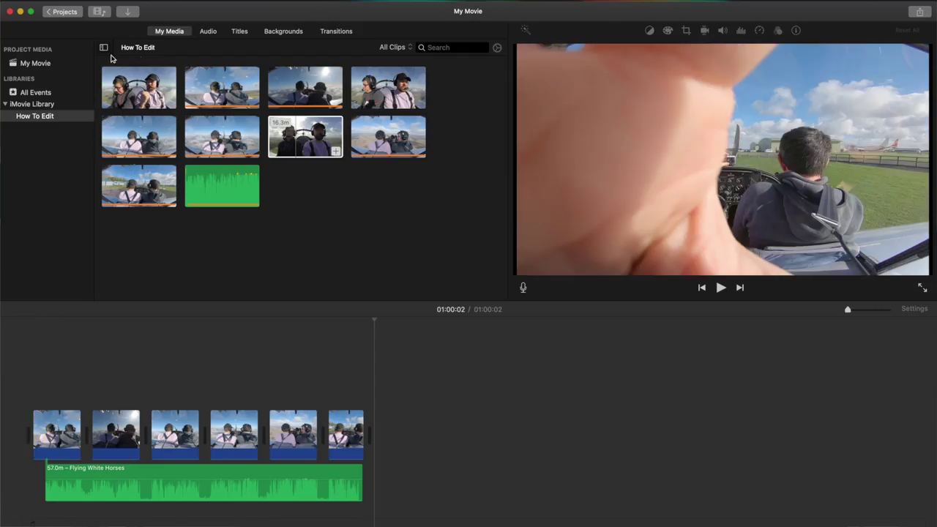
click(349, 128)
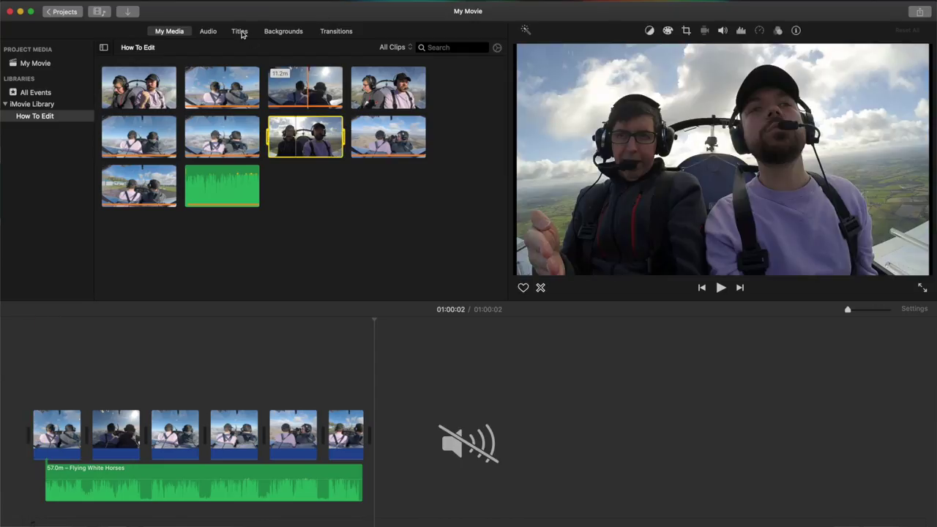
click(139, 103)
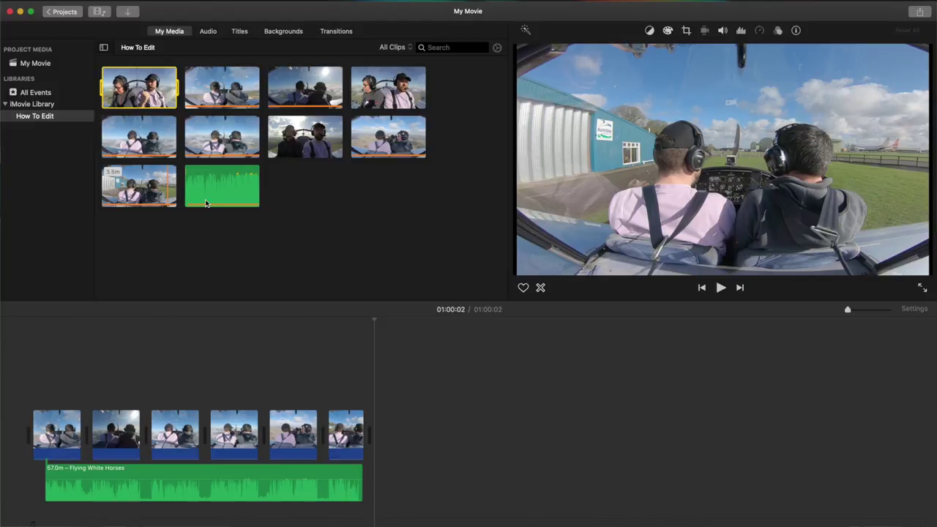
click(223, 98)
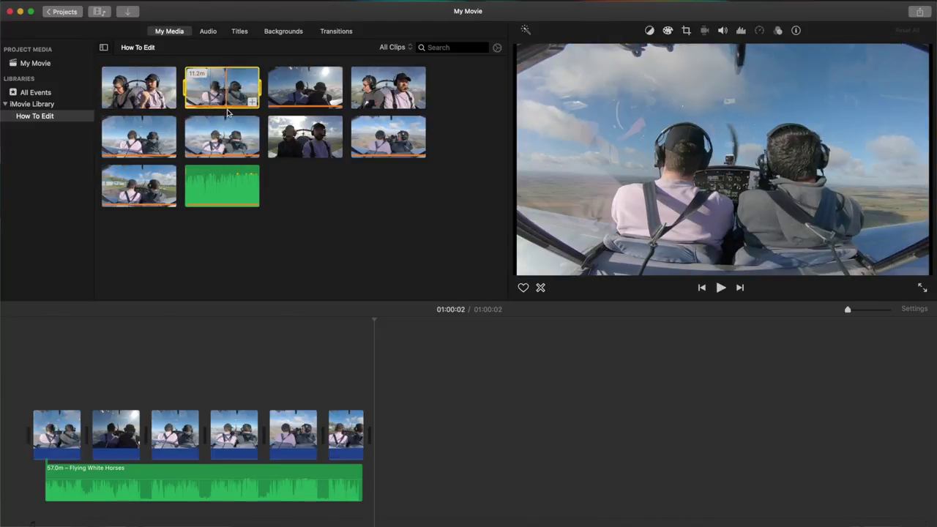
click(395, 442)
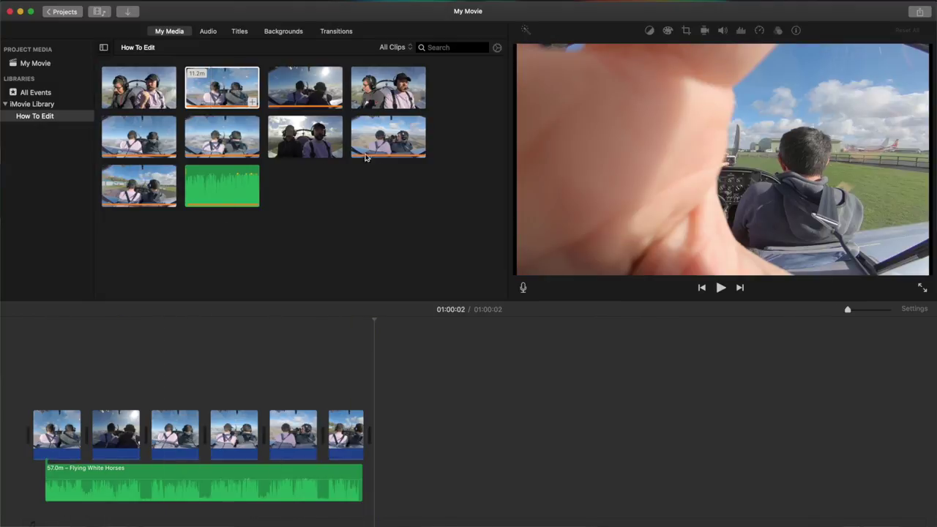
click(222, 88)
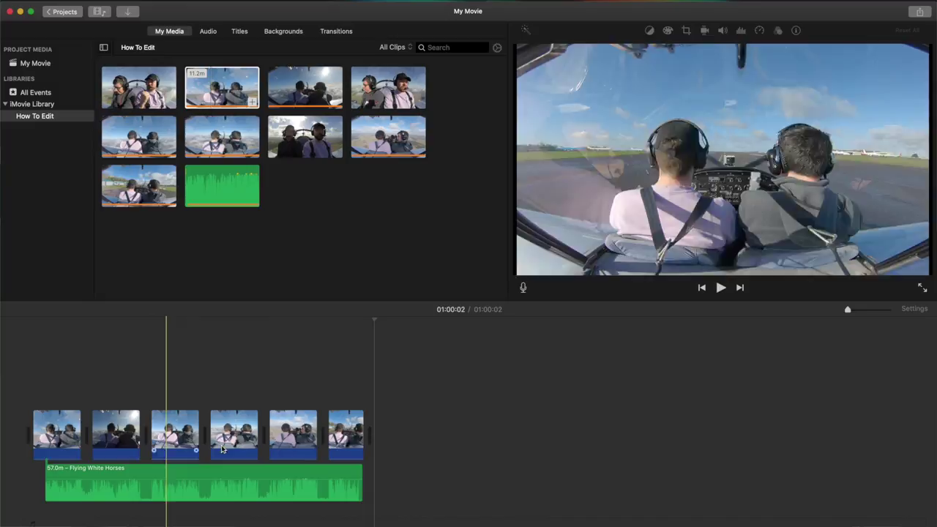
click(400, 452)
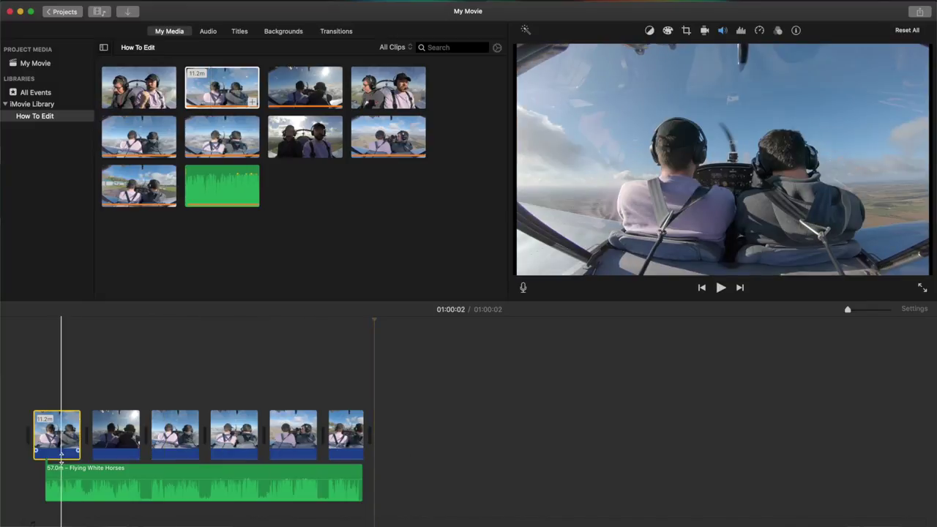
Step: Play the start of the Flying White Horses audio against the first cockpit clip to check their sync
drag(60, 452, 61, 455)
key(space)
key(XF86AudioRaiseVolume)
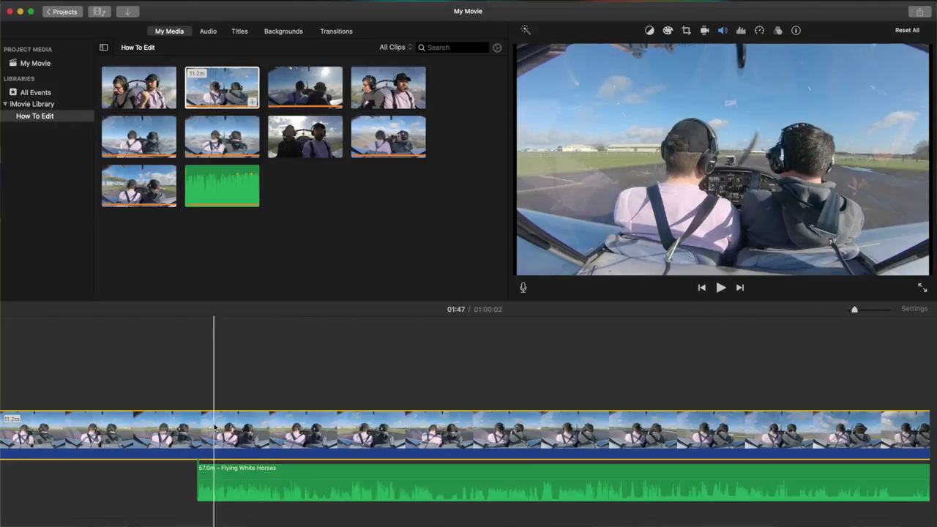
key(shift+s)
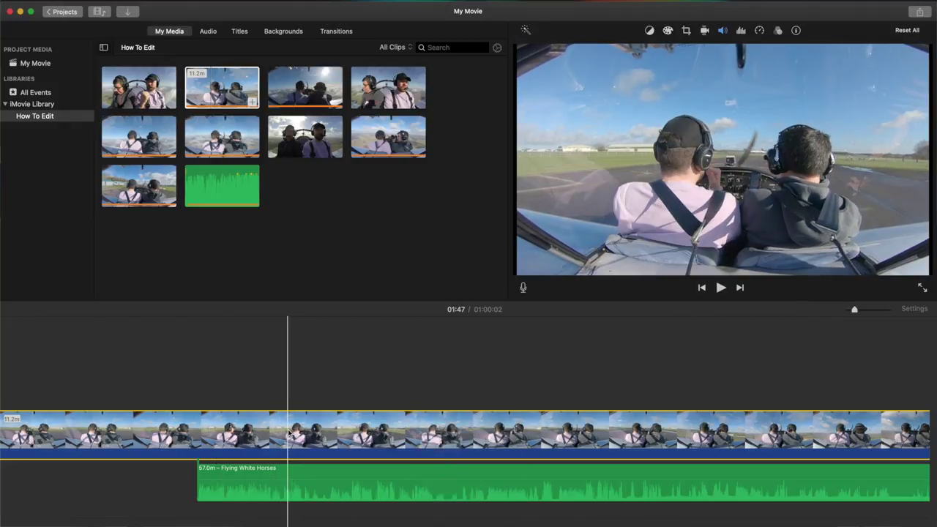
click(274, 472)
key(XF86AudioRaiseVolume)
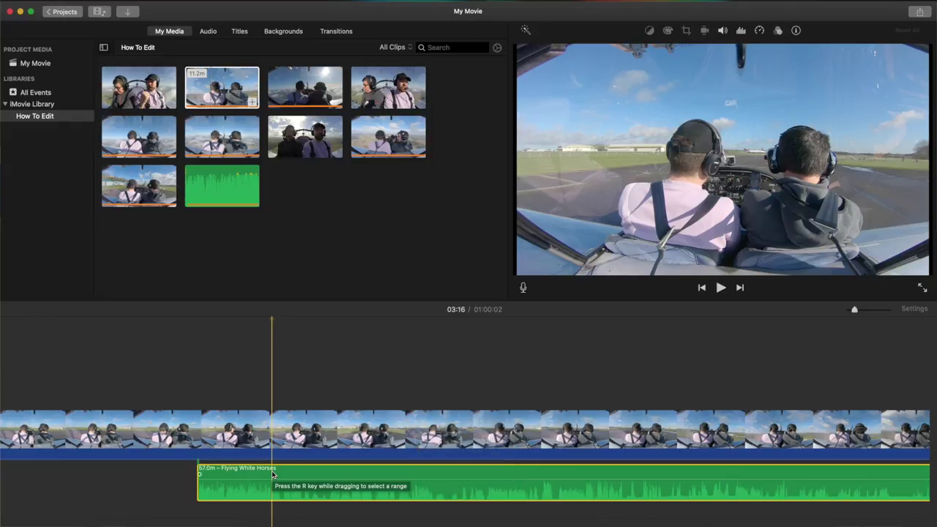
key(space)
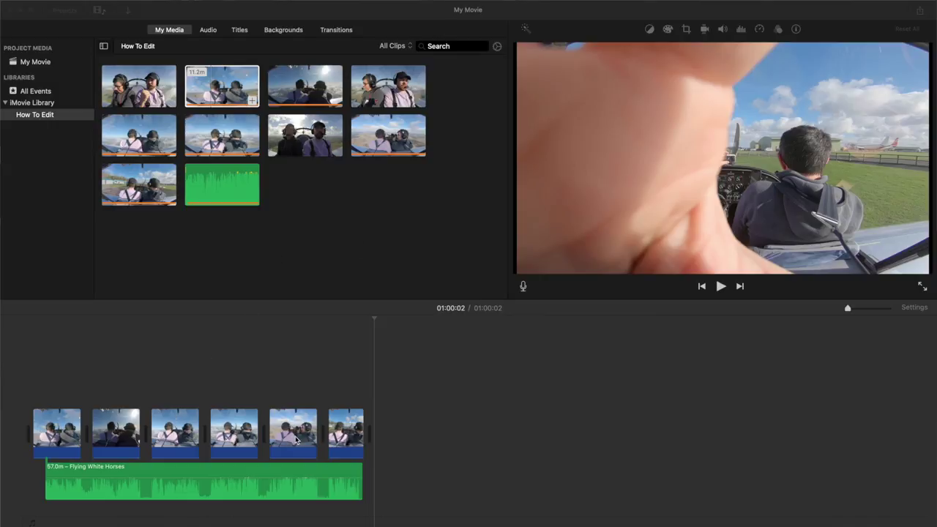
Step: Place the first front-facing cockpit clip from the event above the main footage, starting where the Flying White Horses audio begins
click(282, 383)
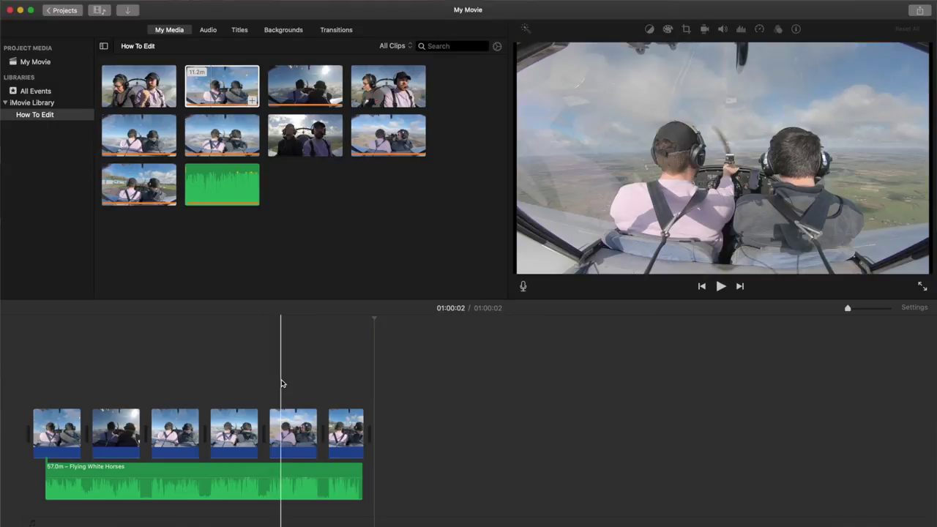
click(281, 432)
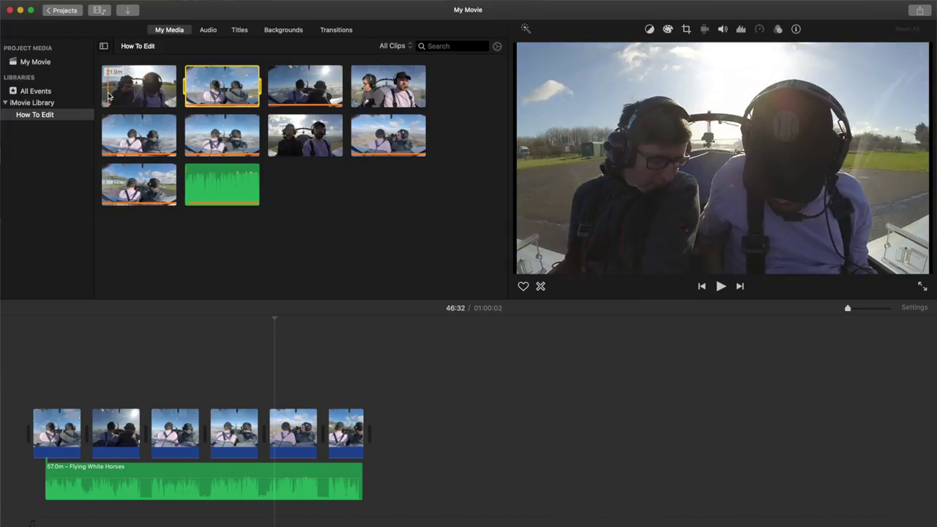
drag(52, 364, 36, 390)
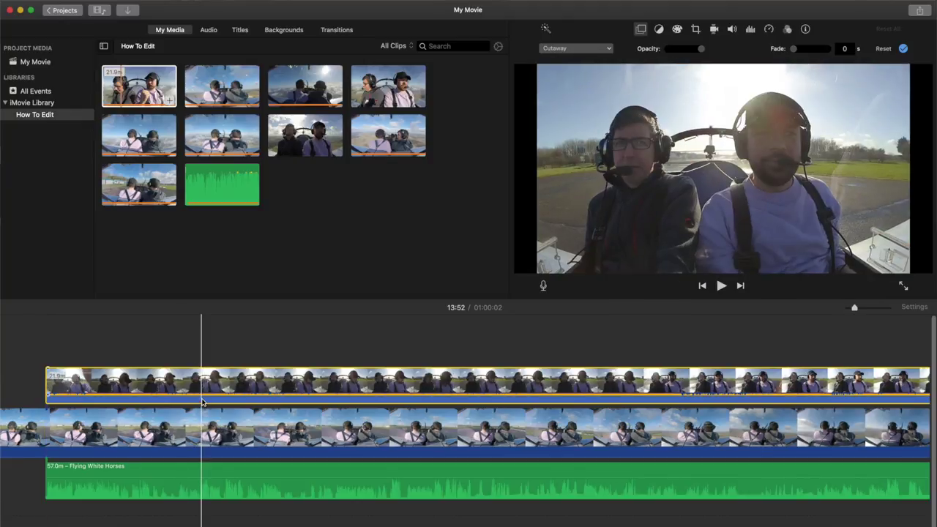
Step: Play the overlay clip to find its usable start, split it at 05:57 and delete the part before the cut
key(space)
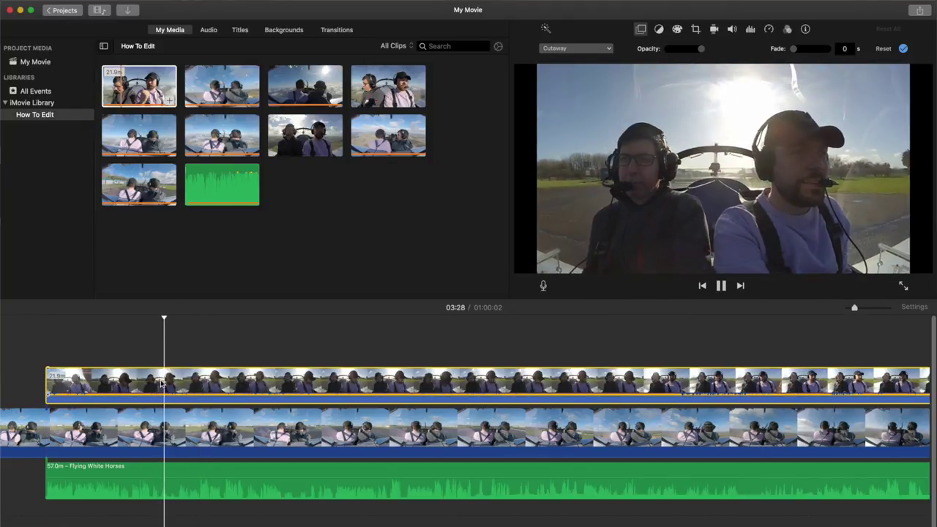
key(XF86AudioRaiseVolume)
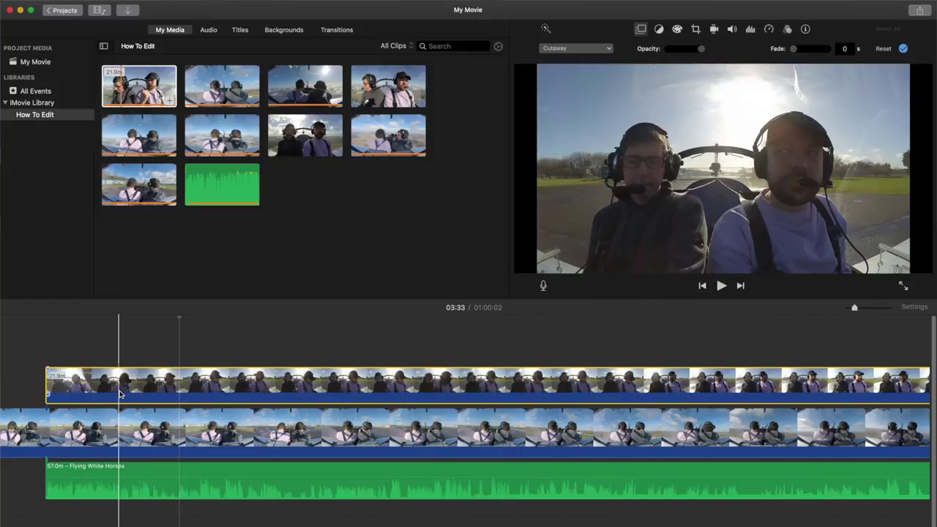
scroll(456, 388, right, 5)
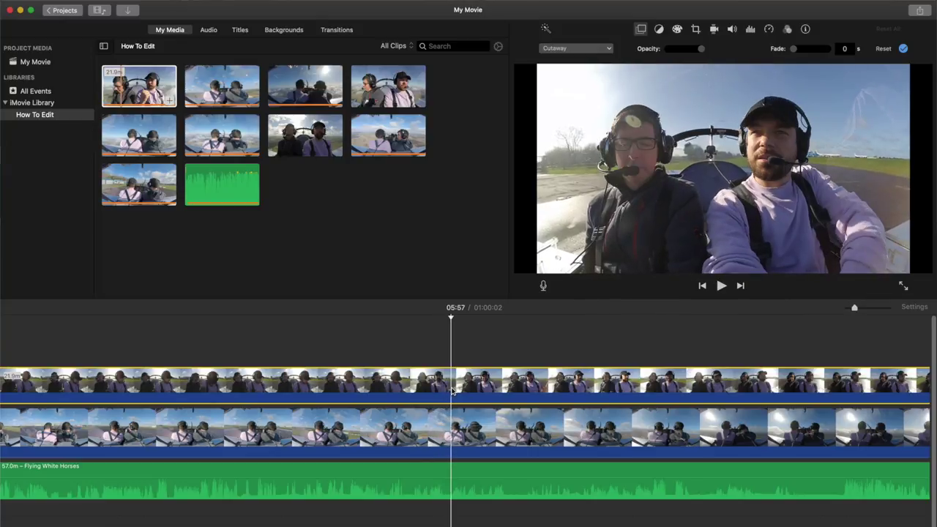
key(super+b)
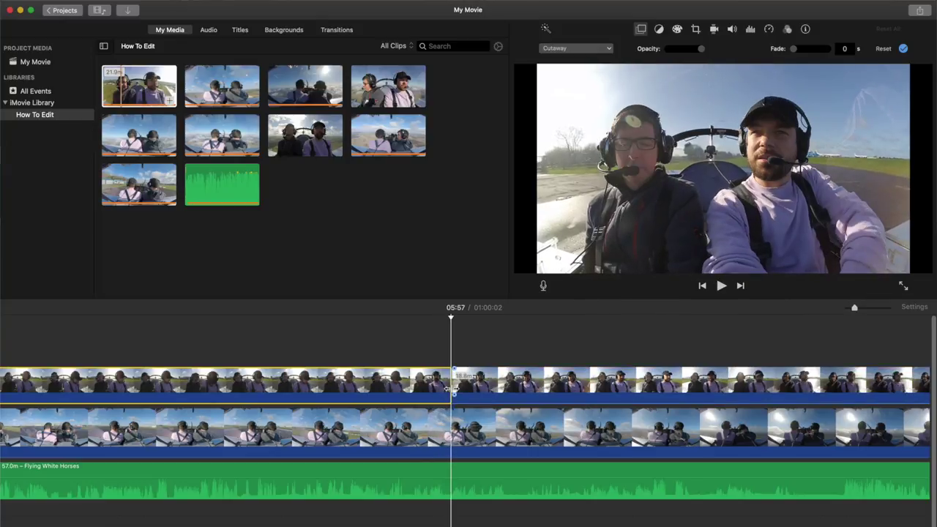
key(Delete)
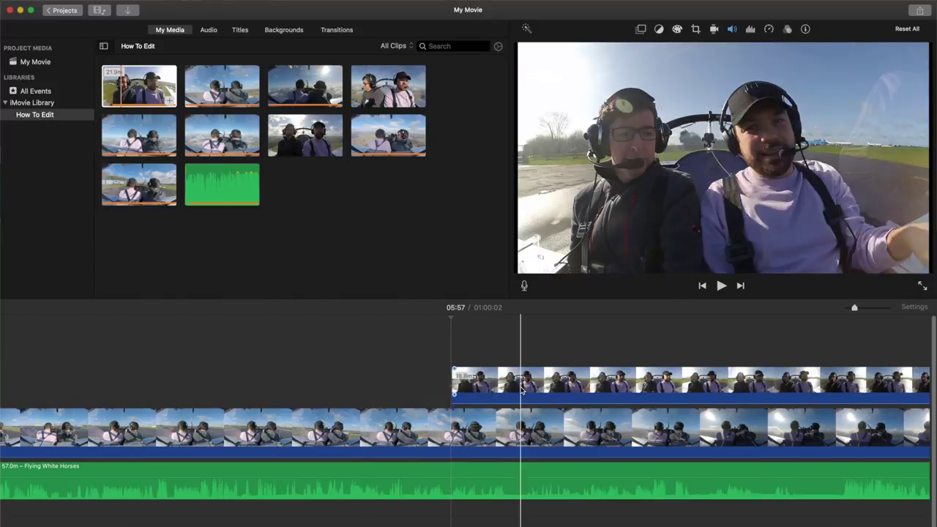
Step: Move the remaining front-facing clip back so it starts with the Flying White Horses audio
click(521, 397)
scroll(513, 386, left, 10)
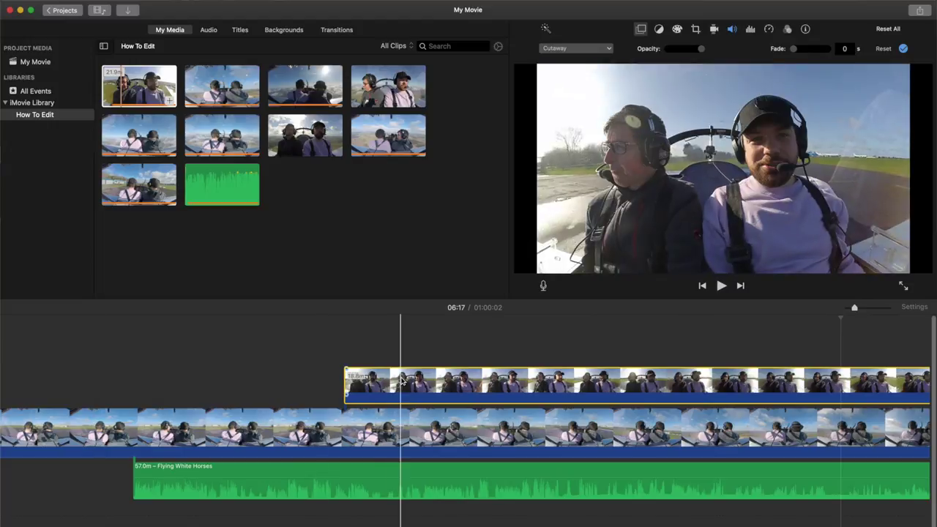
drag(401, 381, 189, 378)
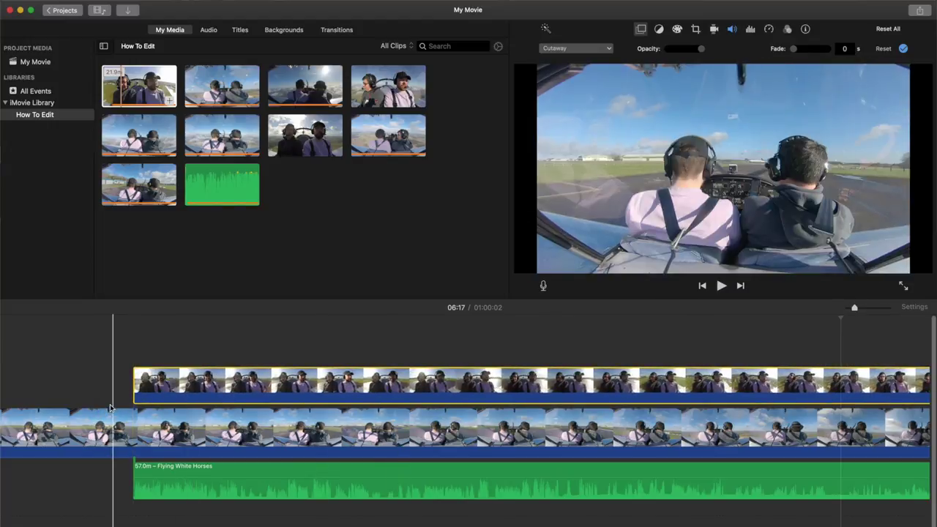
Step: Play the overlay clip's start and shift the clip slightly earlier to sync it with the audio
key(XF86AudioRaiseVolume)
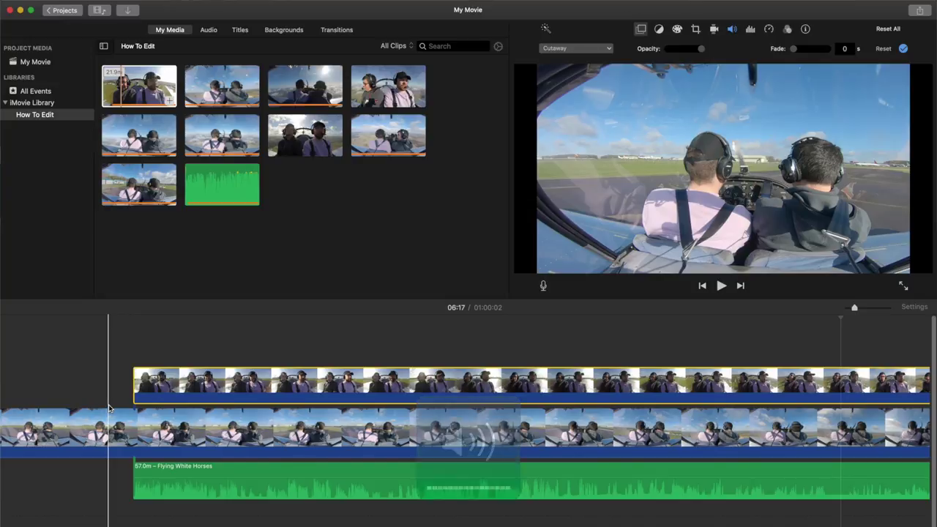
key(space)
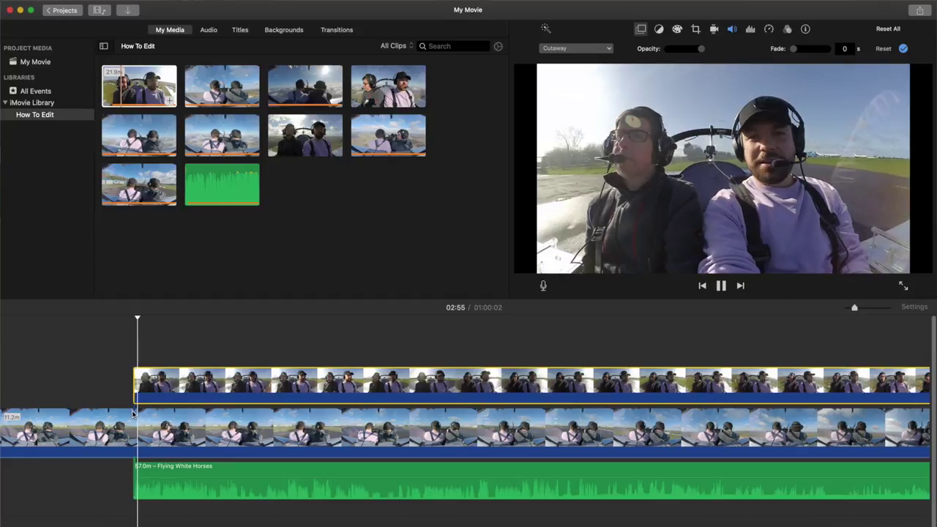
key(space)
scroll(150, 386, up, 2)
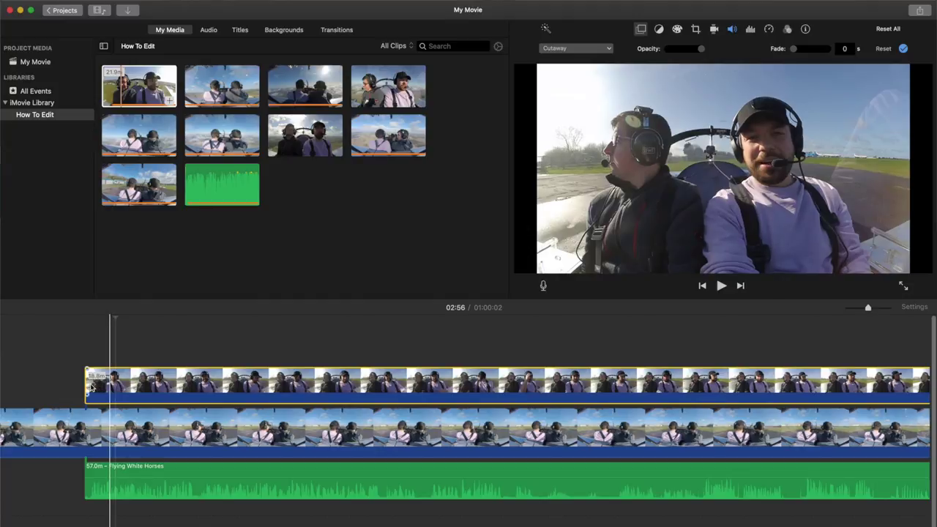
drag(117, 387, 99, 387)
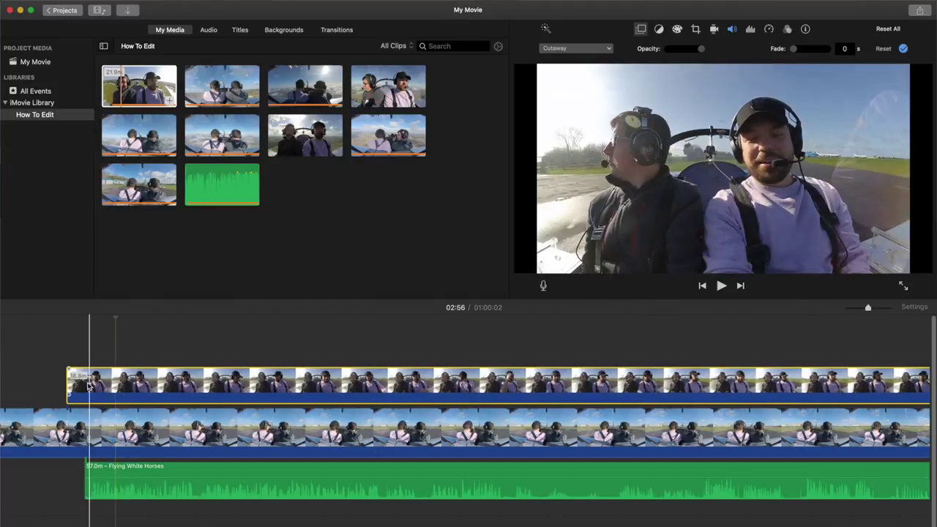
key(space)
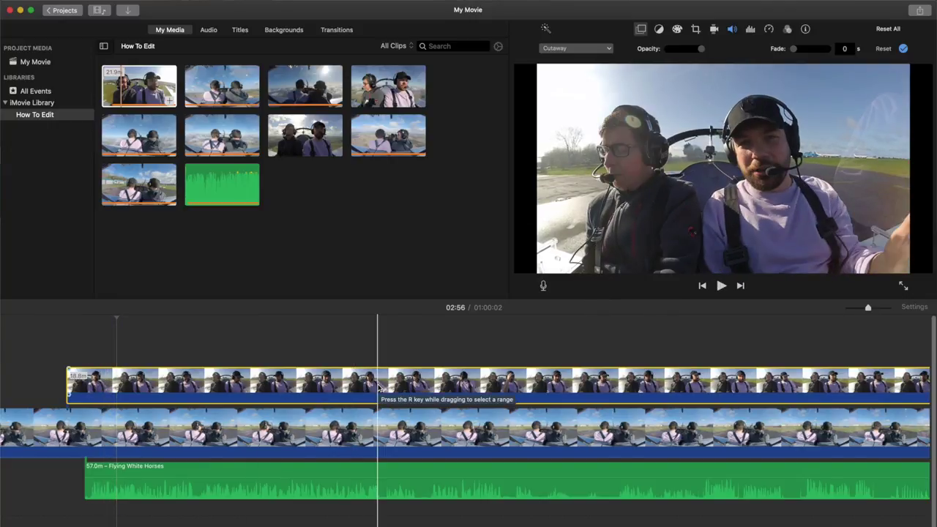
Step: Add the other two front-facing clips, 21.9 and 16.3 minutes long, to the overlay track after the first one
scroll(379, 388, down, 6)
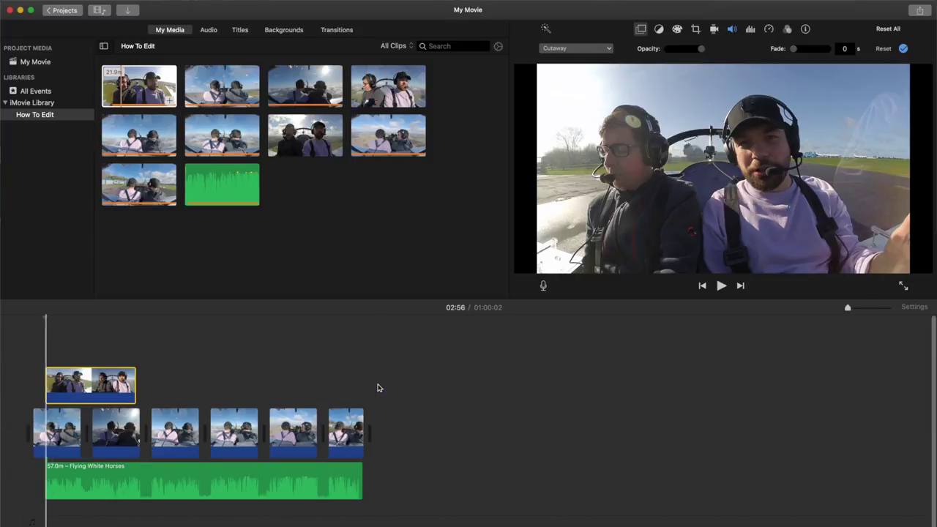
click(384, 88)
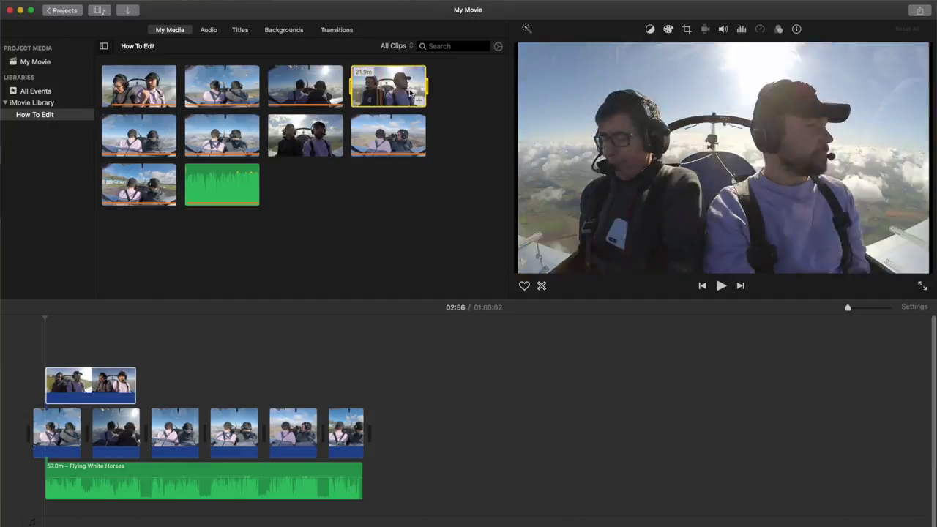
drag(411, 90, 150, 382)
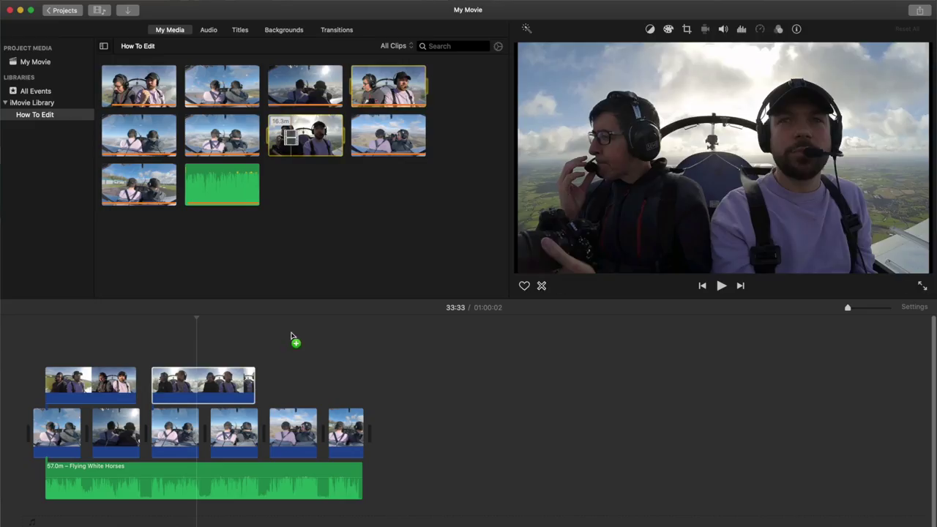
drag(293, 339, 266, 389)
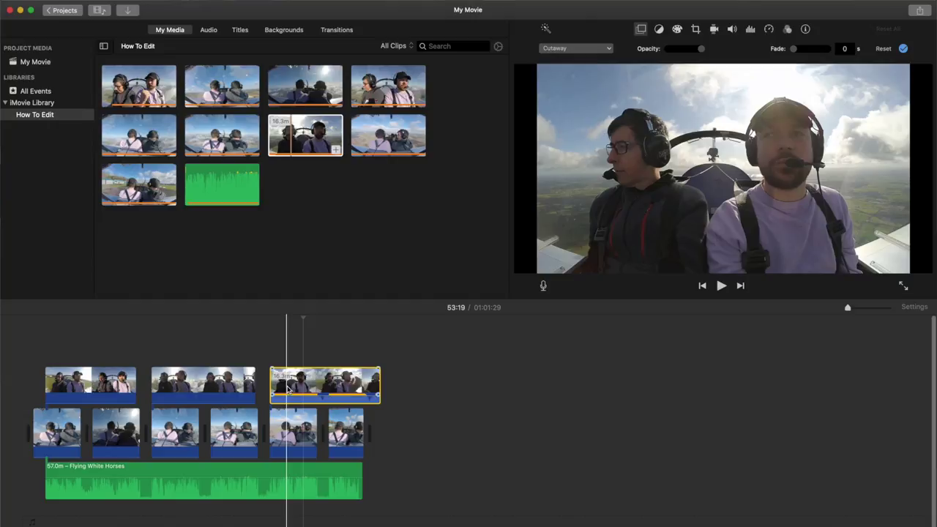
Step: Move the second front-facing clip so it directly follows the first on the overlay track
scroll(287, 391, up, 3)
scroll(278, 396, down, 3)
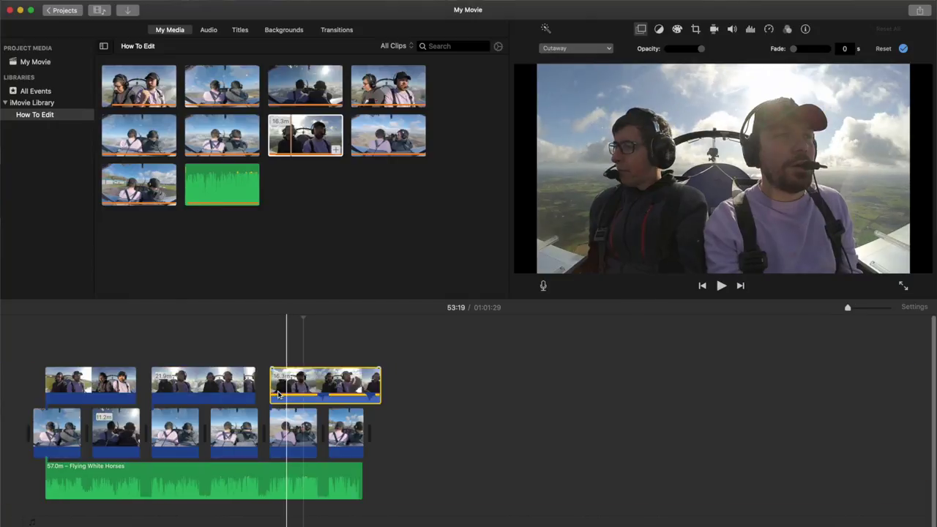
scroll(278, 395, up, 5)
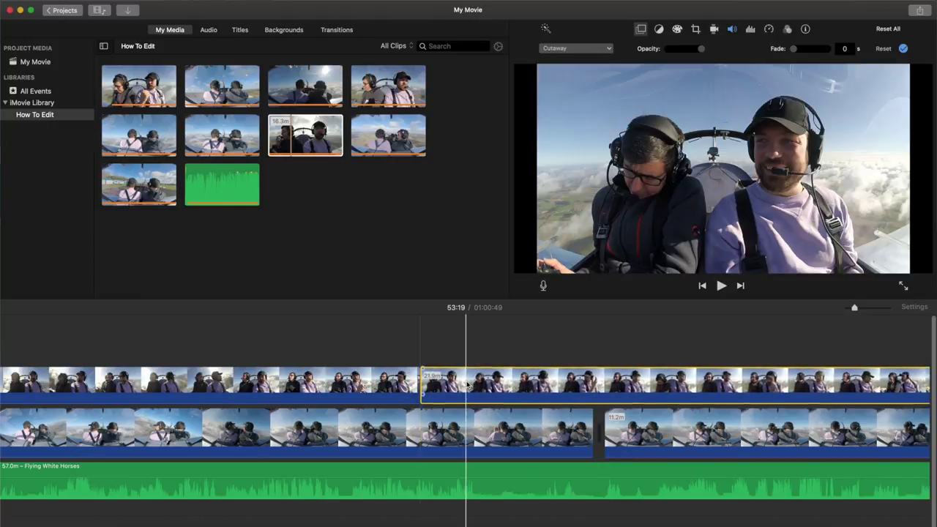
scroll(468, 385, down, 5)
Step: Close the gap on the overlay track by moving the third front-facing clip against the second, and play the result
click(256, 356)
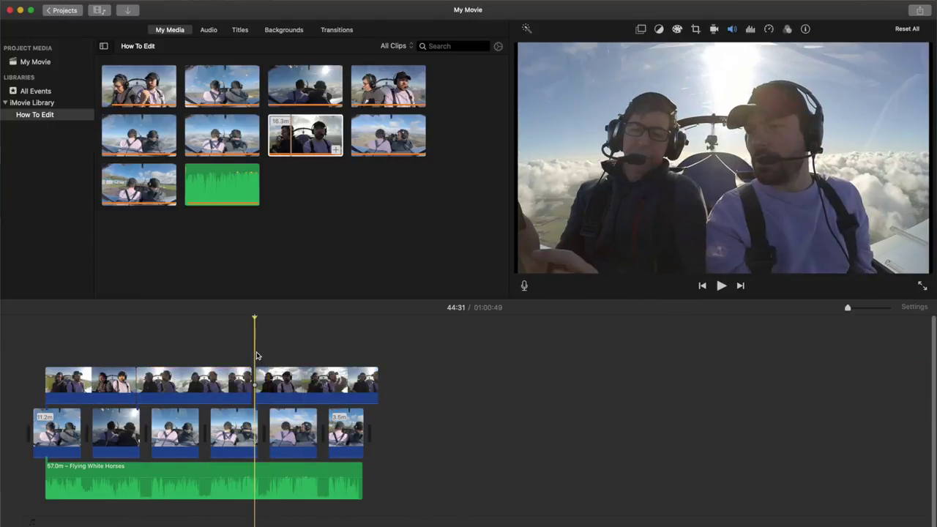
scroll(256, 356, up, 3)
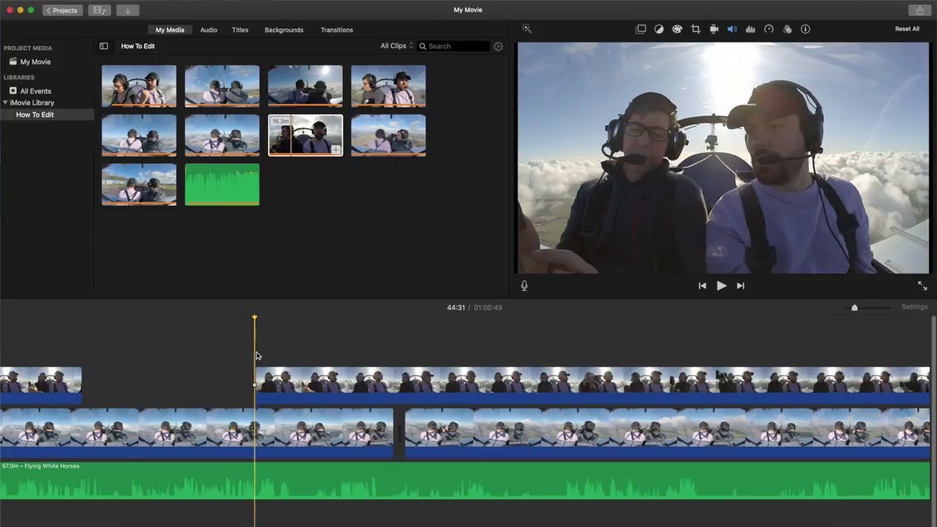
click(128, 381)
scroll(110, 381, down, 5)
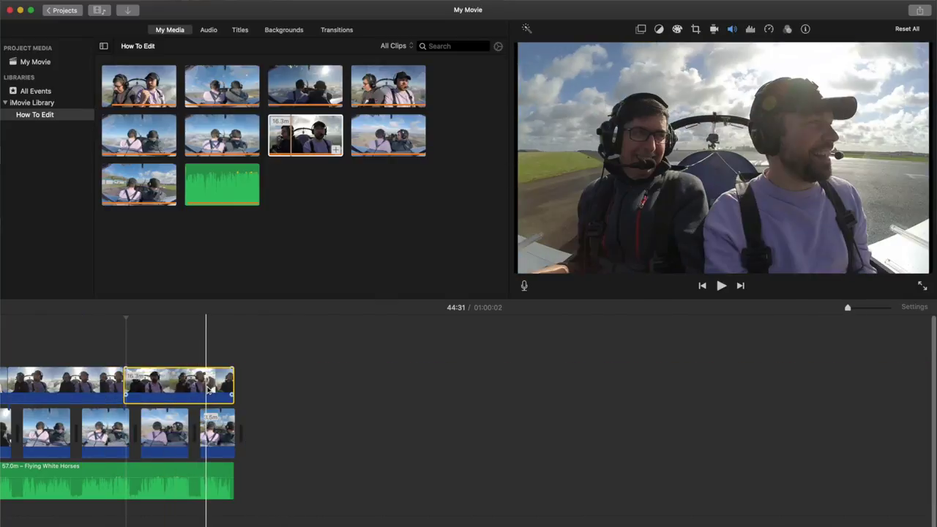
key(space)
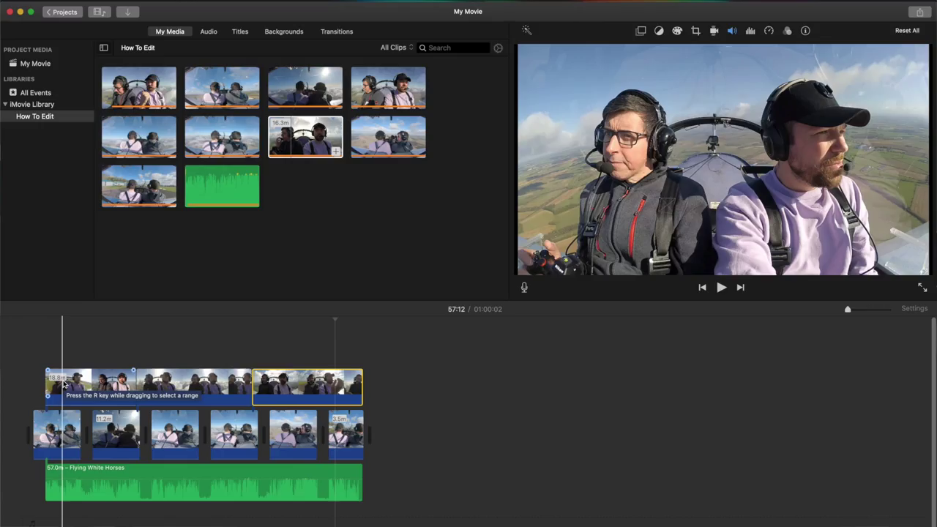
Step: Play the early footage, split all tracks at 04:36, and delete everything before that point
scroll(64, 382, up, 3)
scroll(64, 382, left, 5)
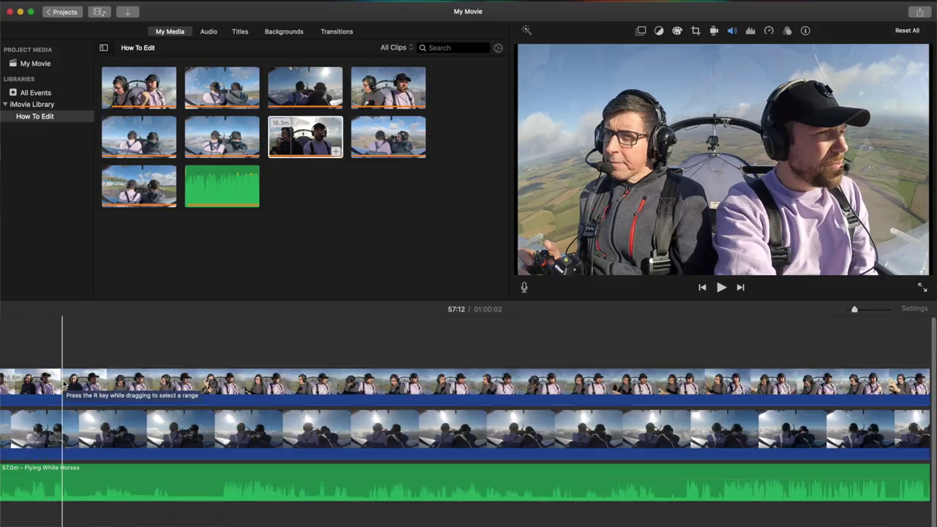
scroll(229, 437, right, 6)
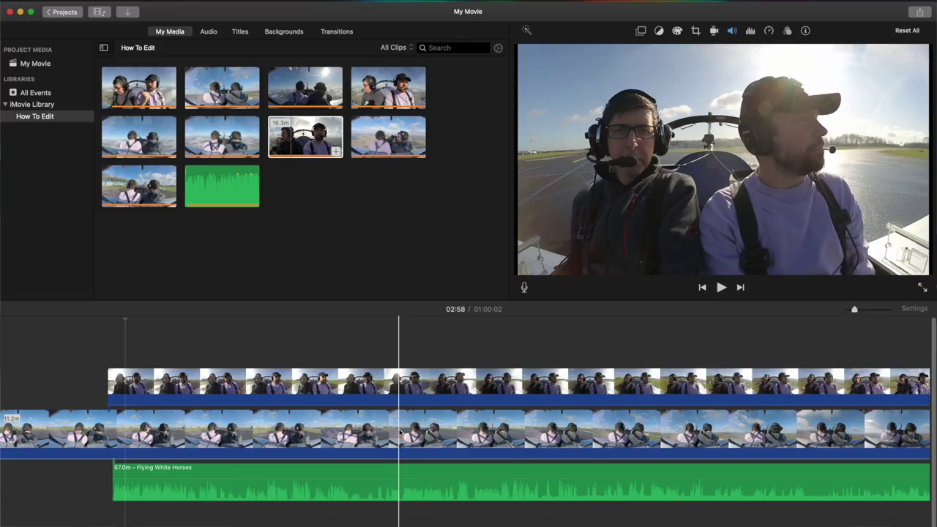
scroll(399, 432, right, 2)
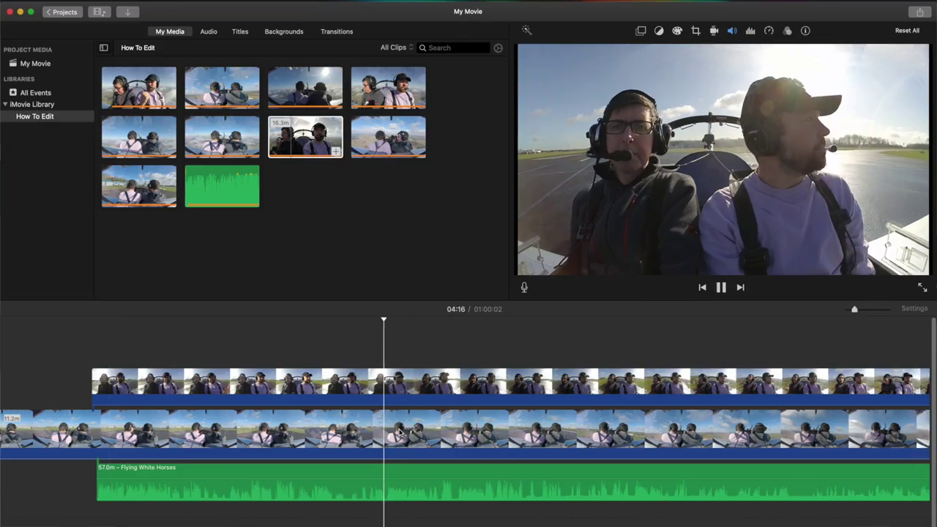
scroll(399, 433, right, 2)
key(space)
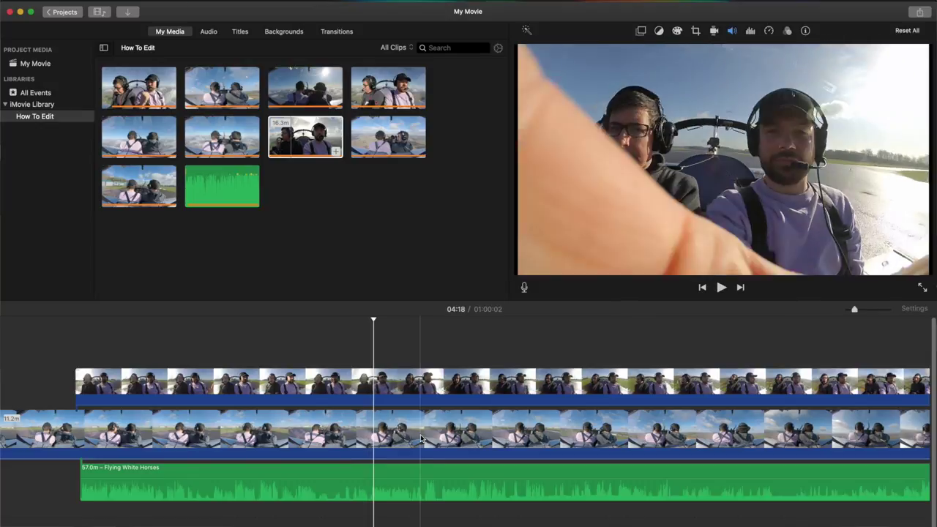
key(space)
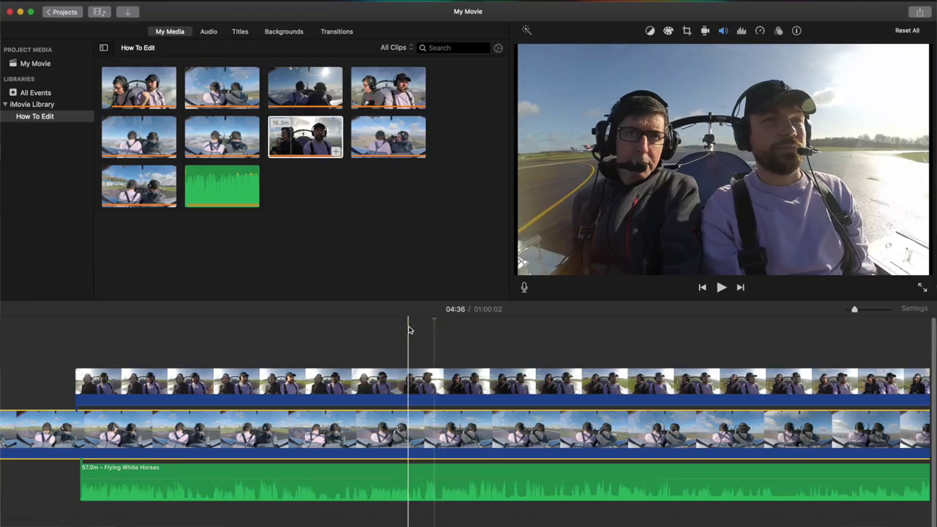
key(super+a)
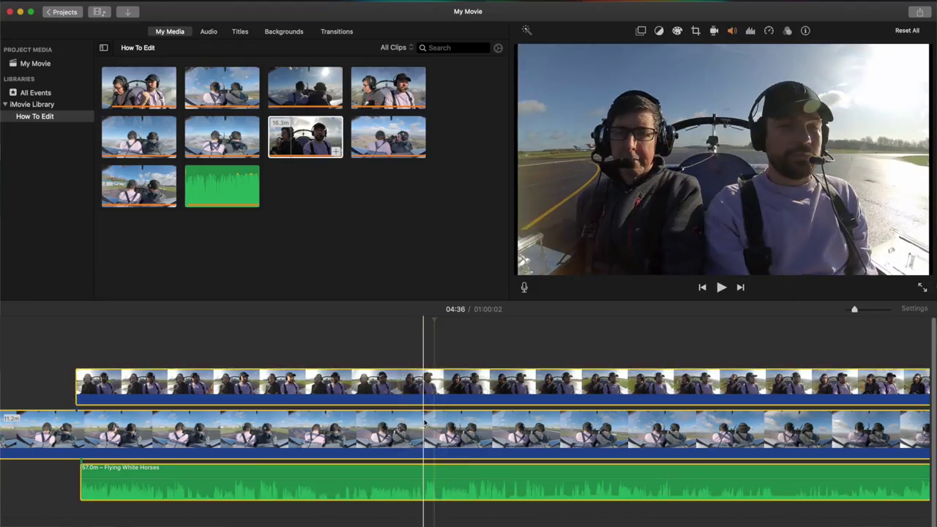
key(super+b)
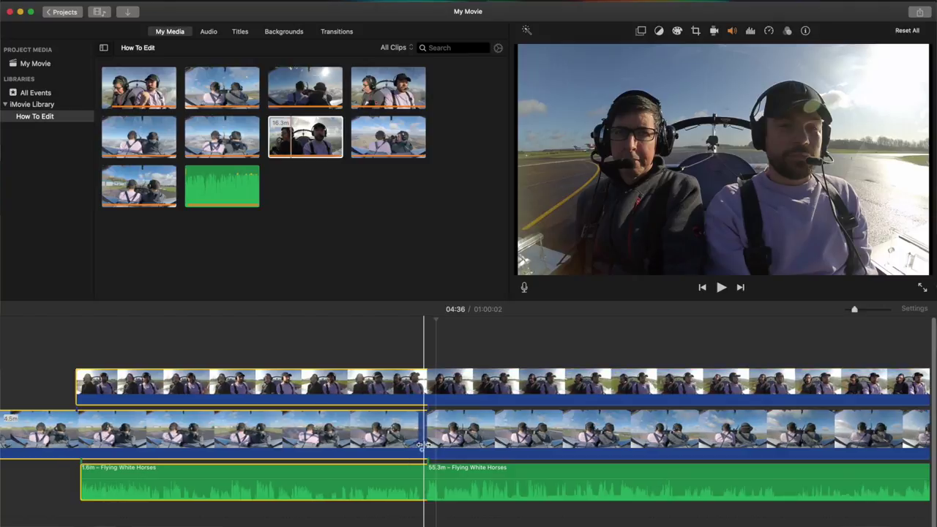
key(Delete)
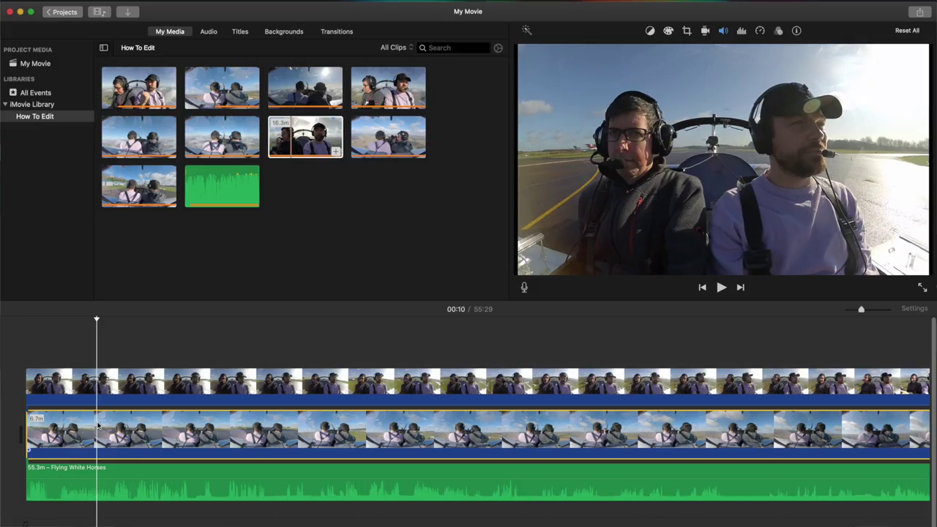
Step: Play the opening from the start and split the front-facing overlay clip at 00:03
click(40, 396)
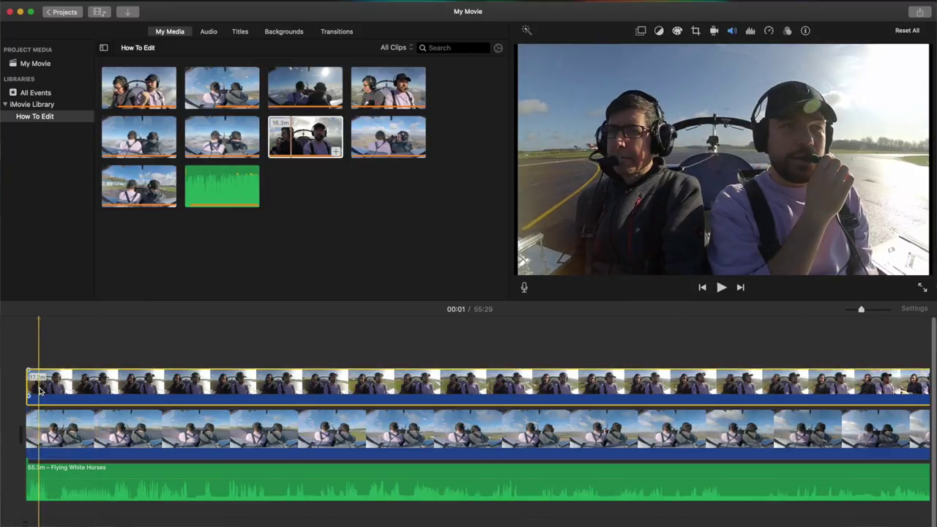
scroll(40, 392, up, 2)
scroll(40, 391, left, 2)
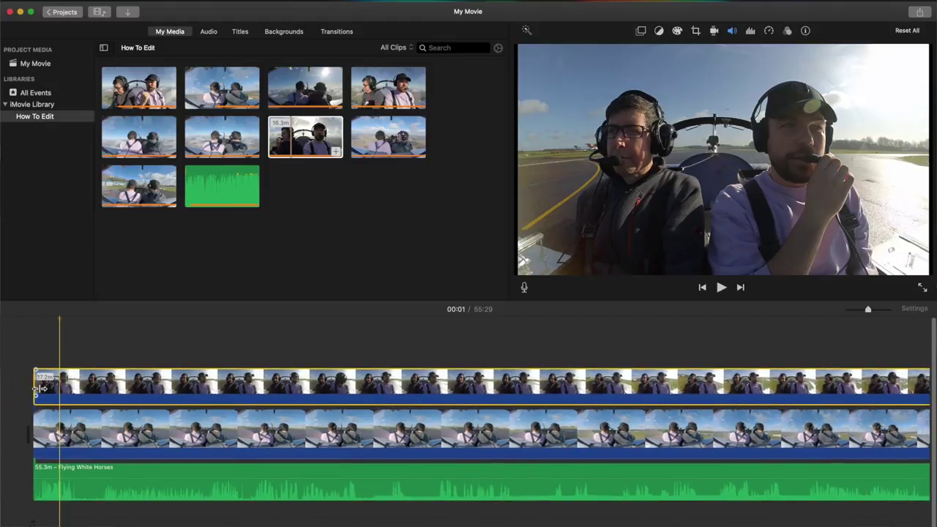
click(20, 341)
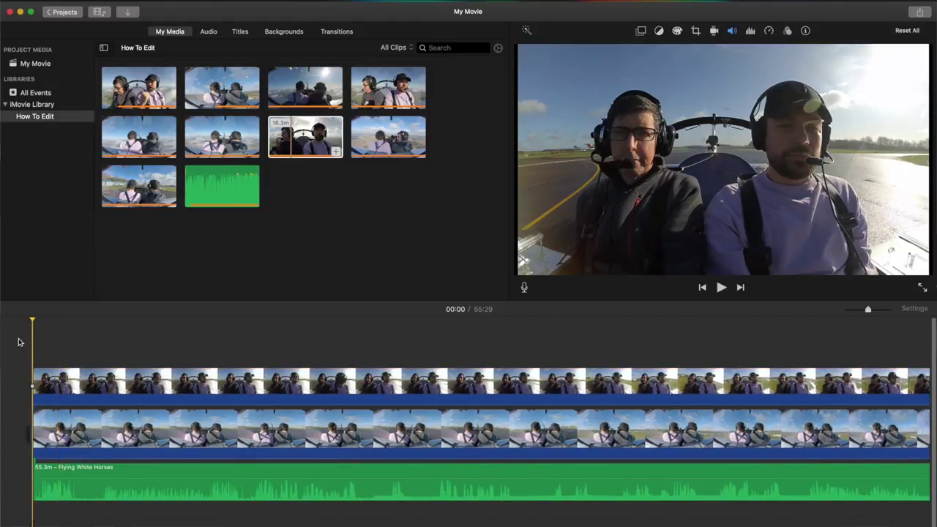
key(space)
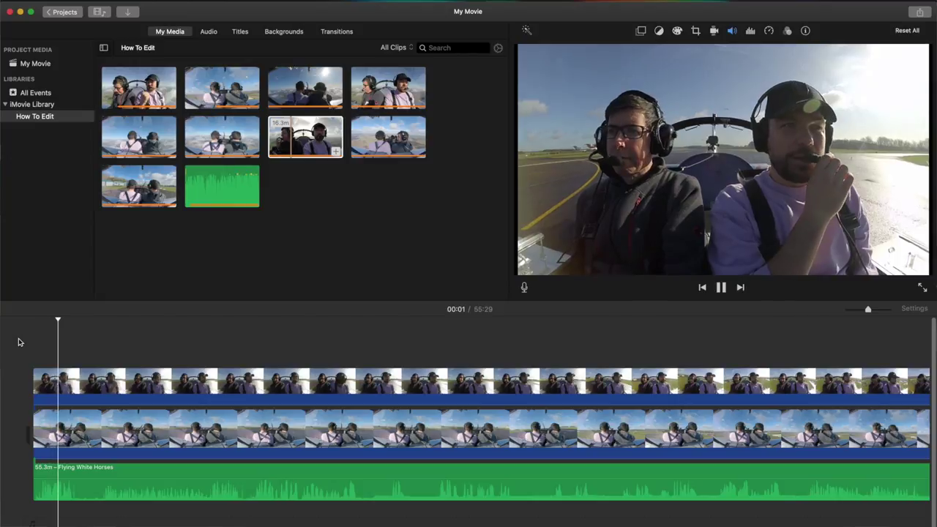
key(space)
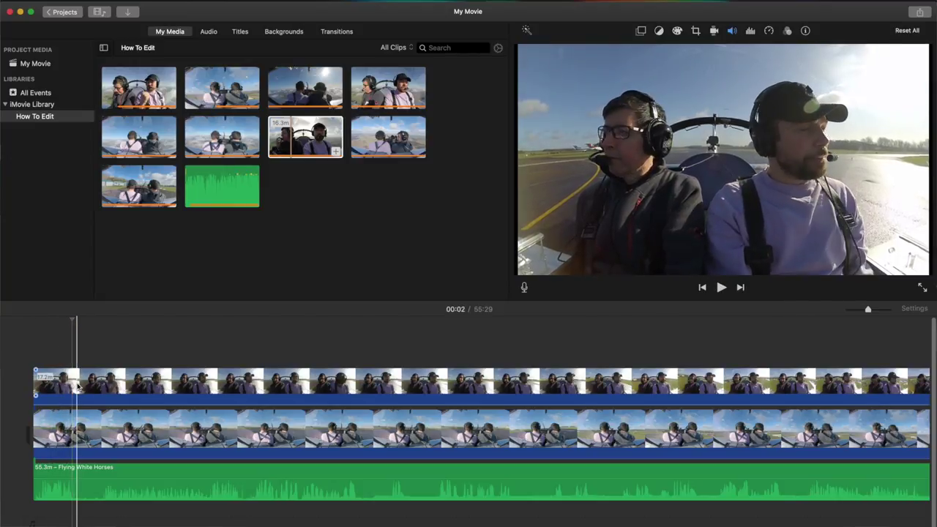
click(77, 387)
key(super+b)
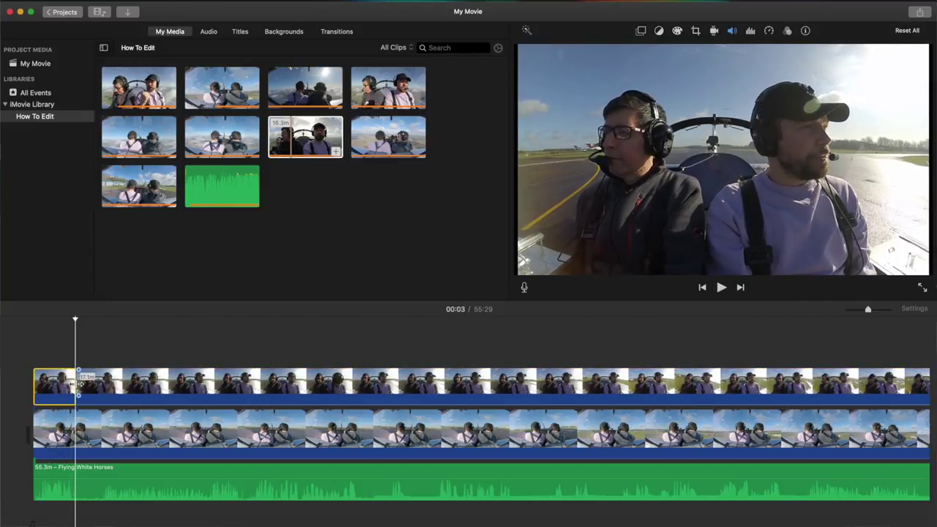
Step: Move the remainder of the overlay clip later to leave a gap revealing the rear view, and play across it
click(86, 386)
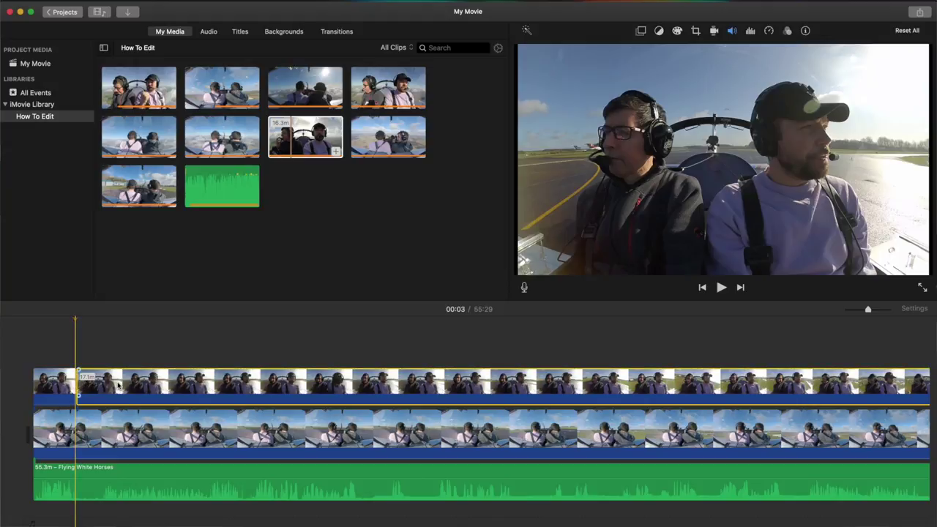
drag(115, 382, 158, 388)
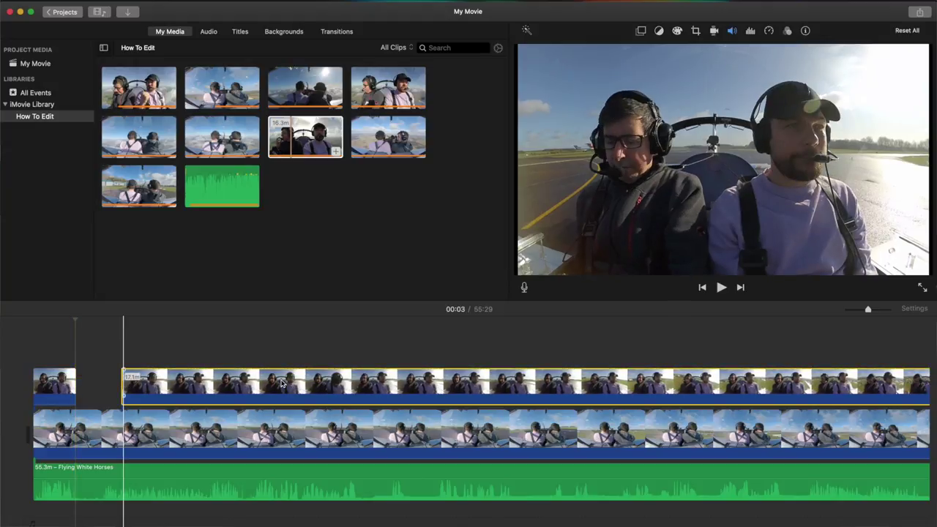
drag(123, 382, 397, 386)
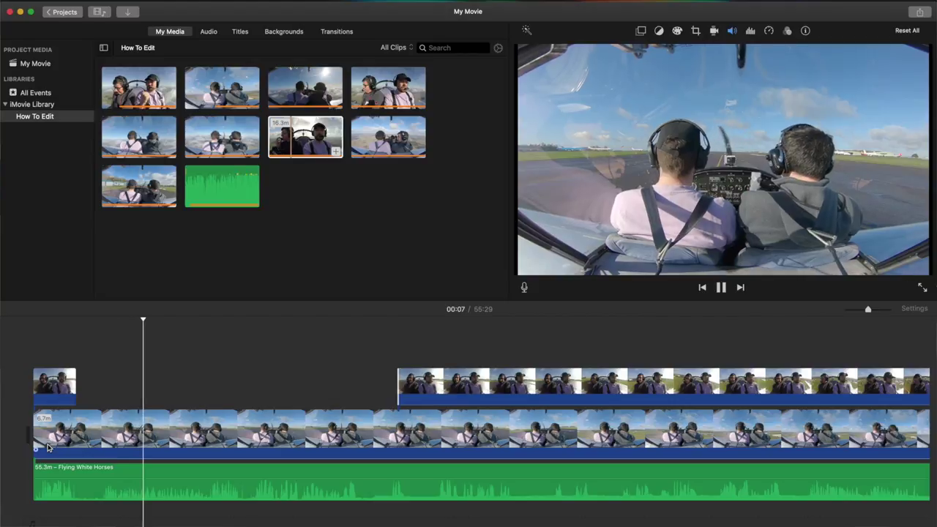
key(space)
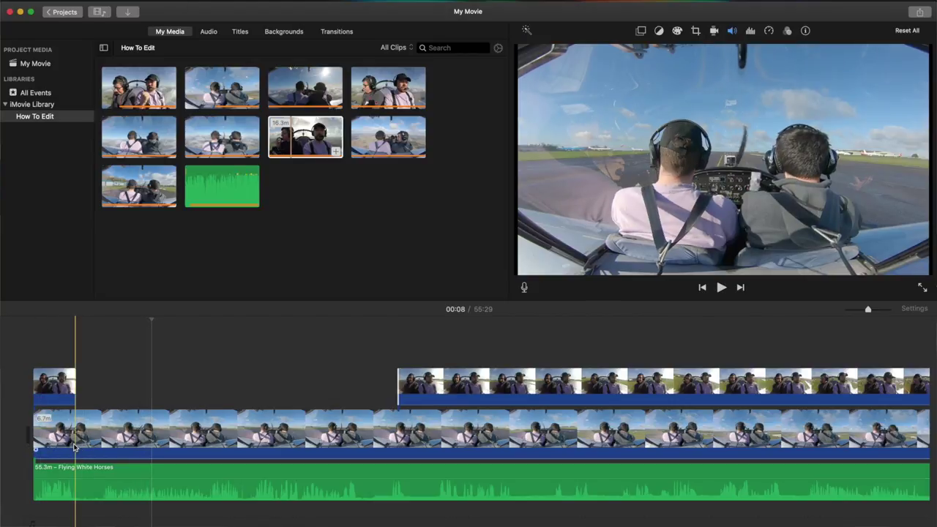
Step: Split the main footage and the audio recording at 00:03, where the first overlay piece ends
click(74, 447)
key(super+equal)
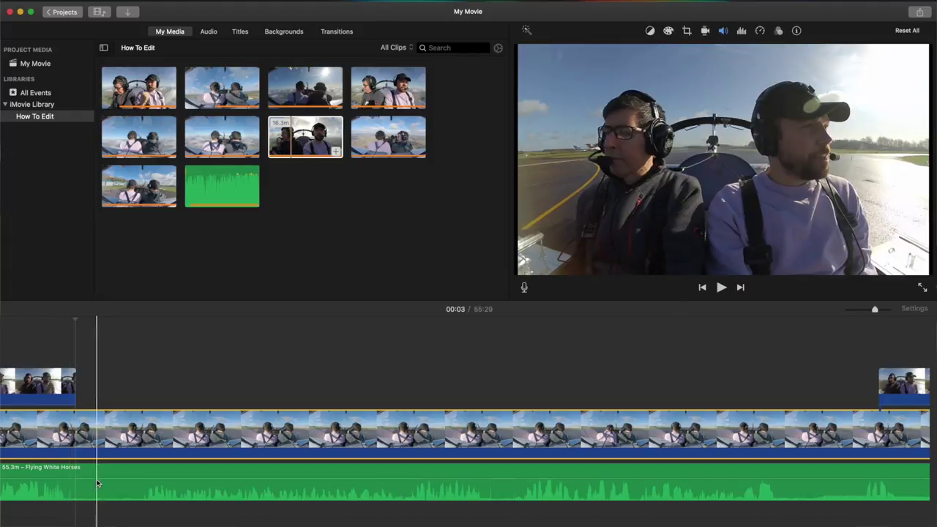
key(super+a)
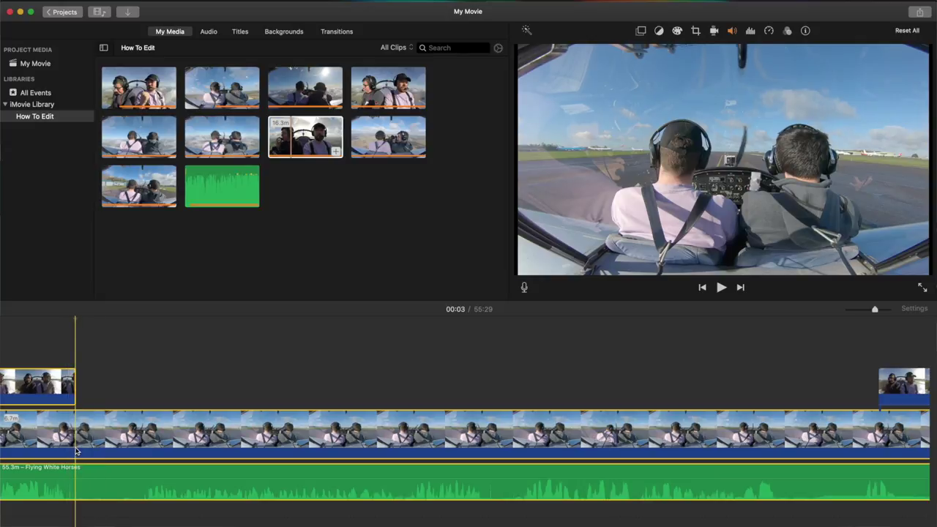
key(super+b)
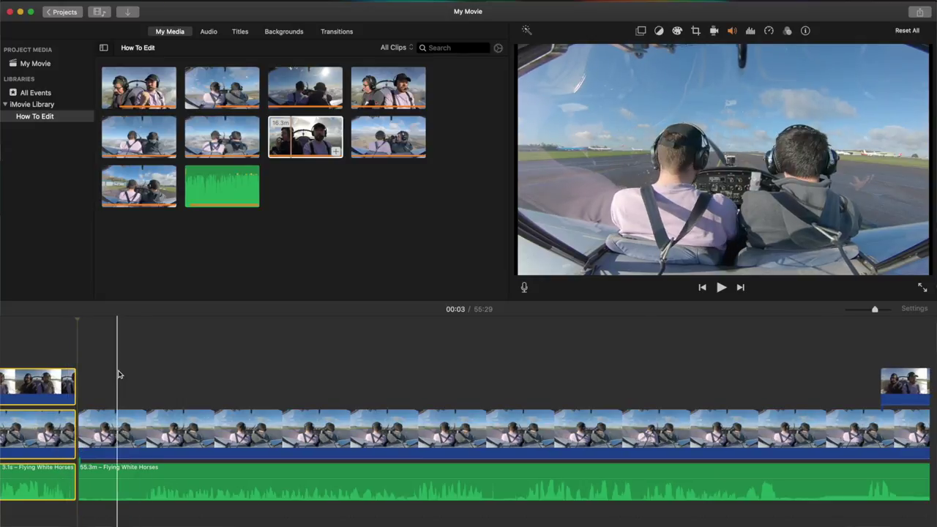
Step: Cut the quiet stretch of about two seconds following 00:03 from both the main footage and the audio
drag(118, 371, 151, 456)
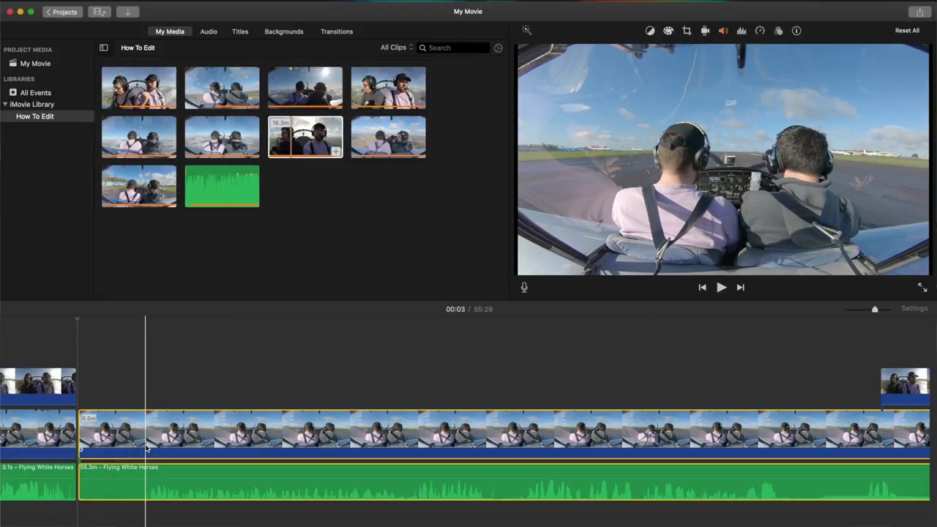
key(super+b)
key(Delete)
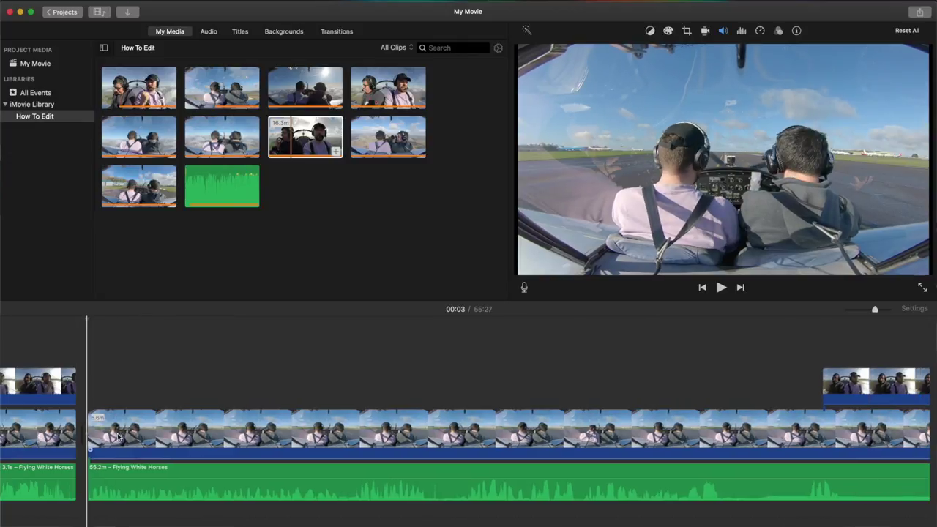
Step: Play the opening across the new cut, and play the footage around the three-minute mark
scroll(35, 405, left, 3)
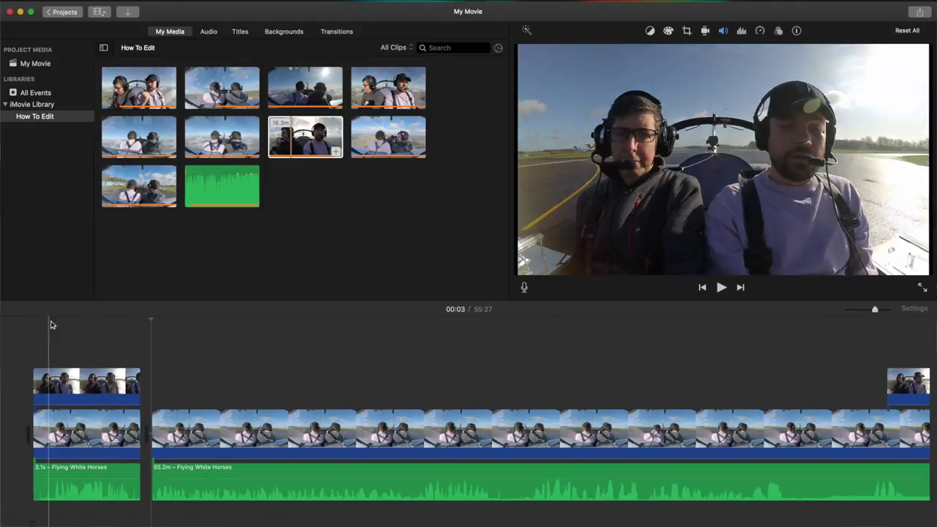
click(118, 351)
key(space)
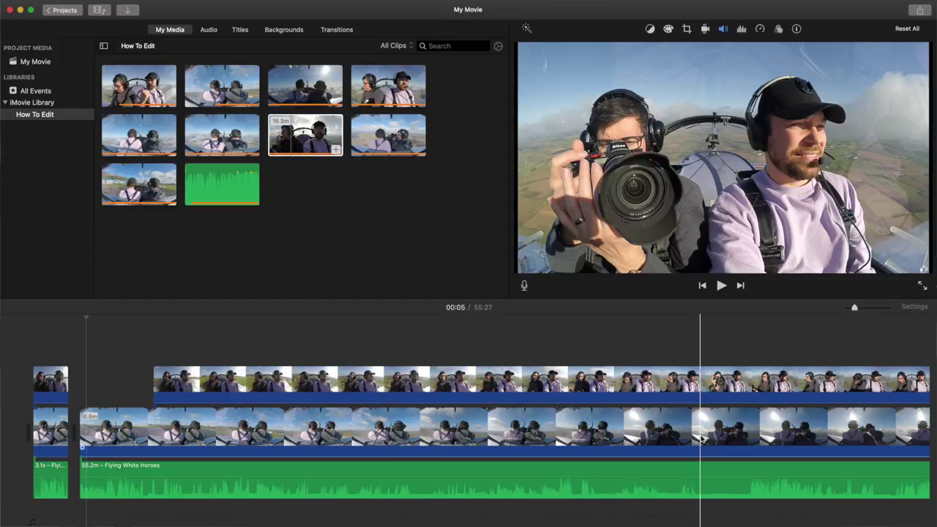
key(space)
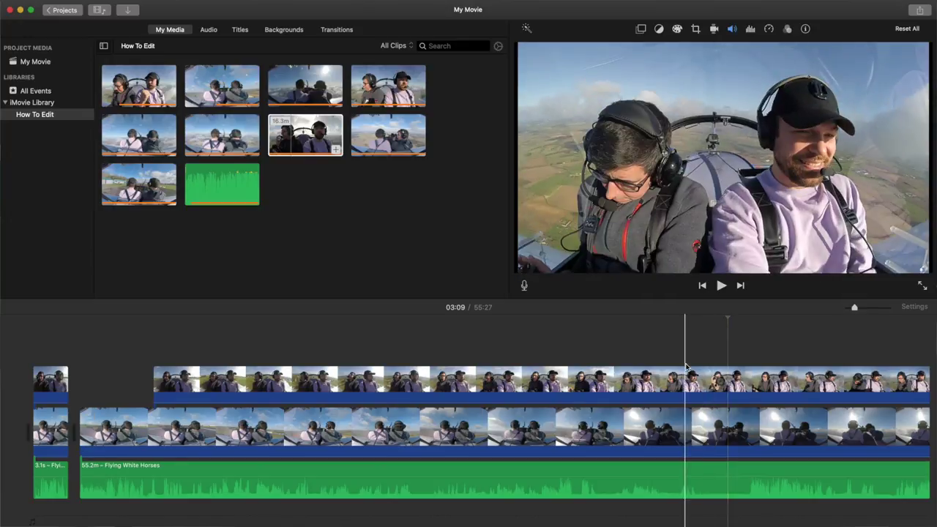
scroll(725, 375, right, 5)
key(super+minus)
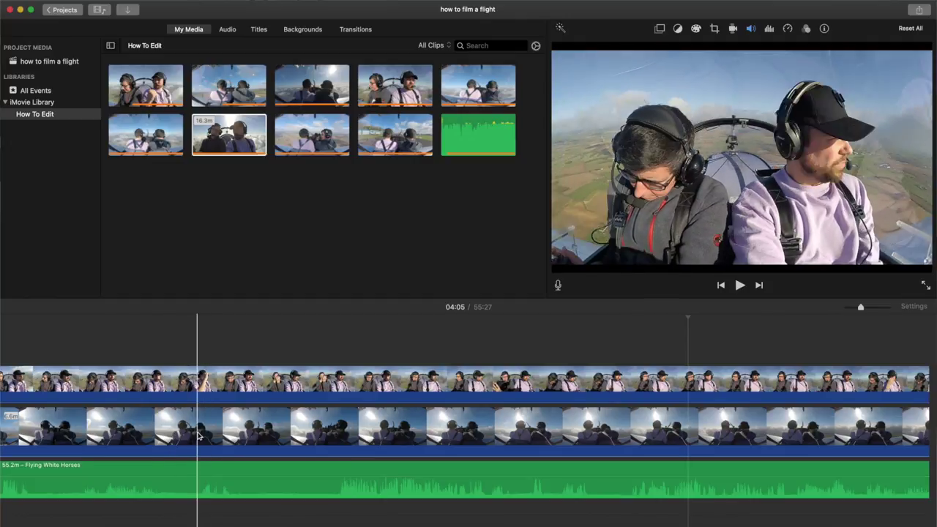
Step: Review the quiet audio section by playback and isolate it by splitting all tracks at 02:30 and 03:15
key(space)
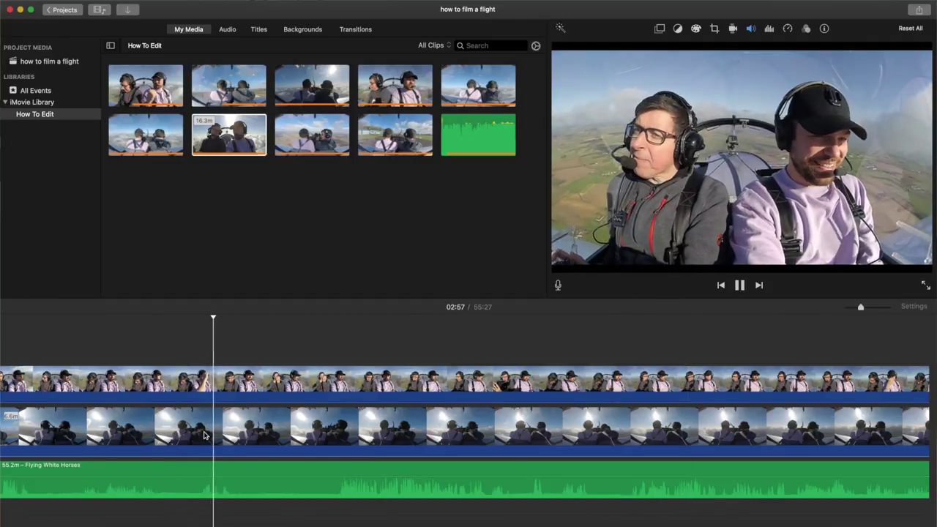
key(XF86AudioRaiseVolume)
key(XF86AudioRaiseVolume)
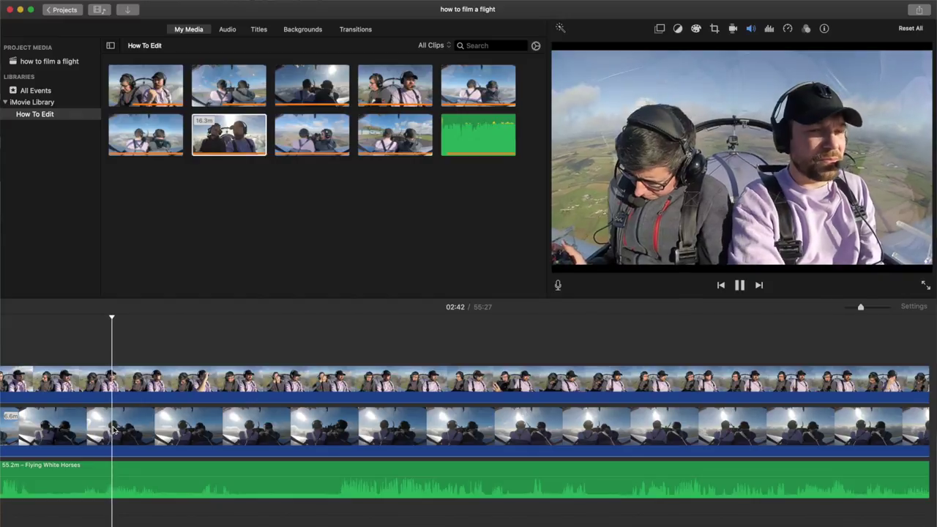
scroll(113, 429, left, 1)
click(14, 437)
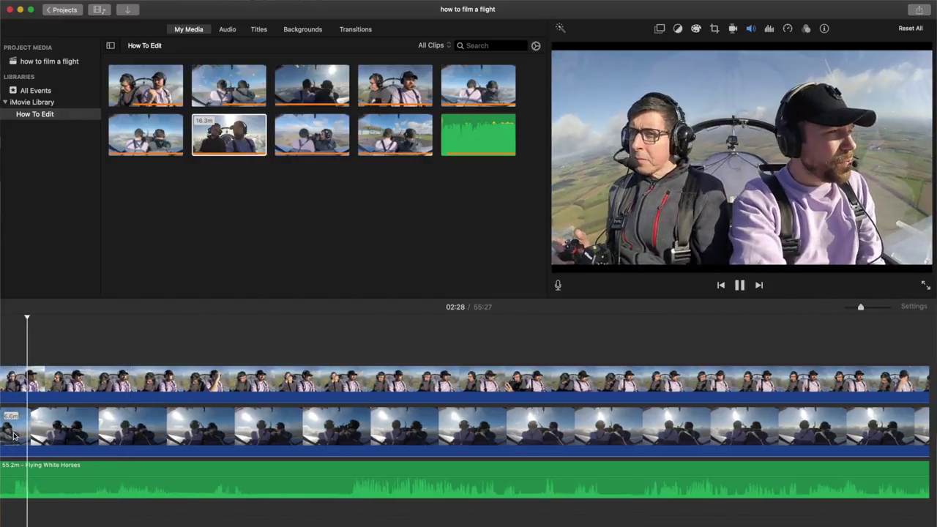
scroll(13, 437, left, 2)
key(space)
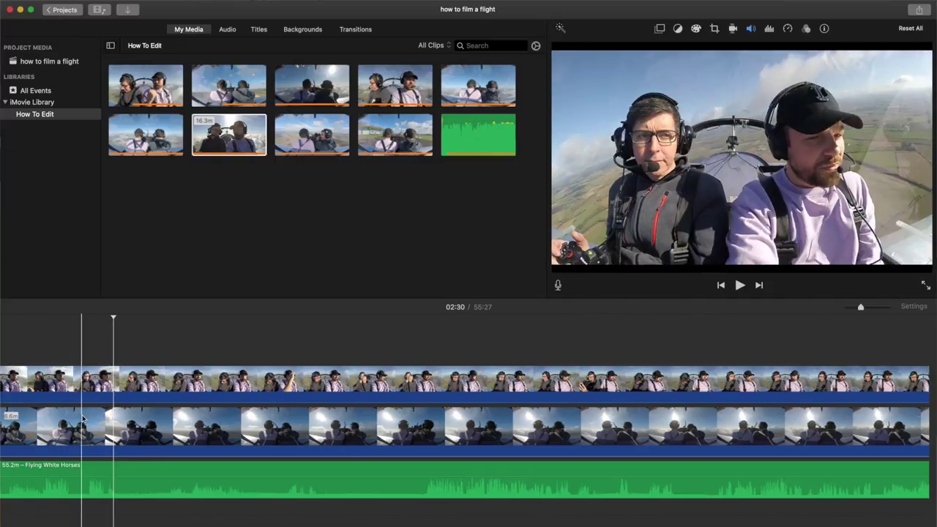
drag(75, 364, 114, 434)
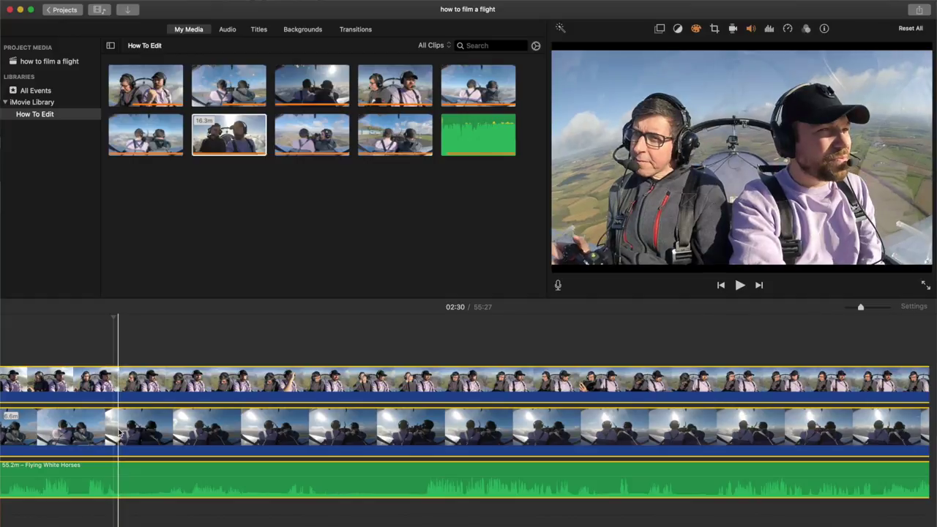
key(super+b)
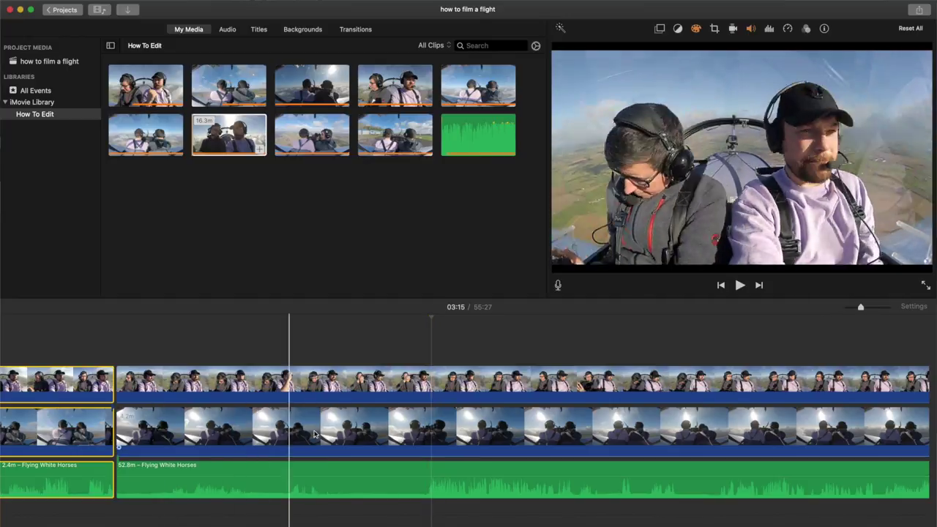
drag(405, 315, 442, 415)
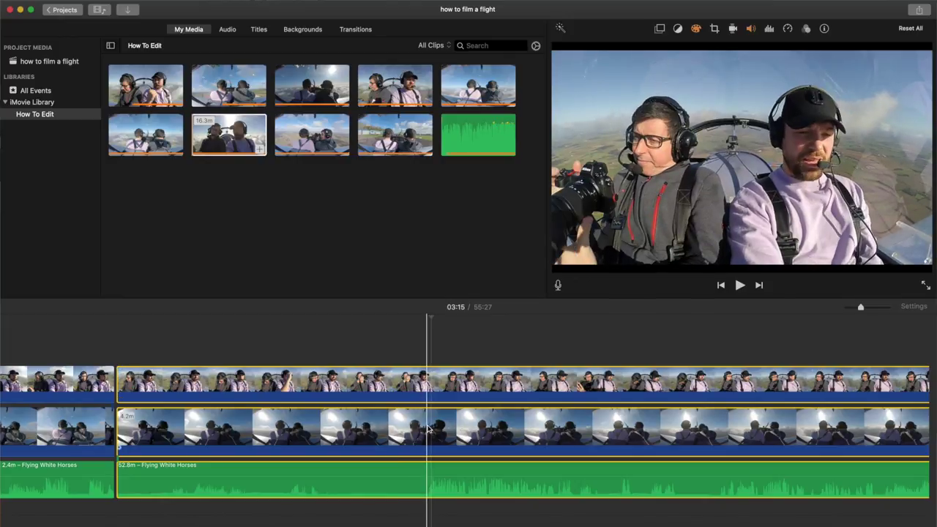
key(super+b)
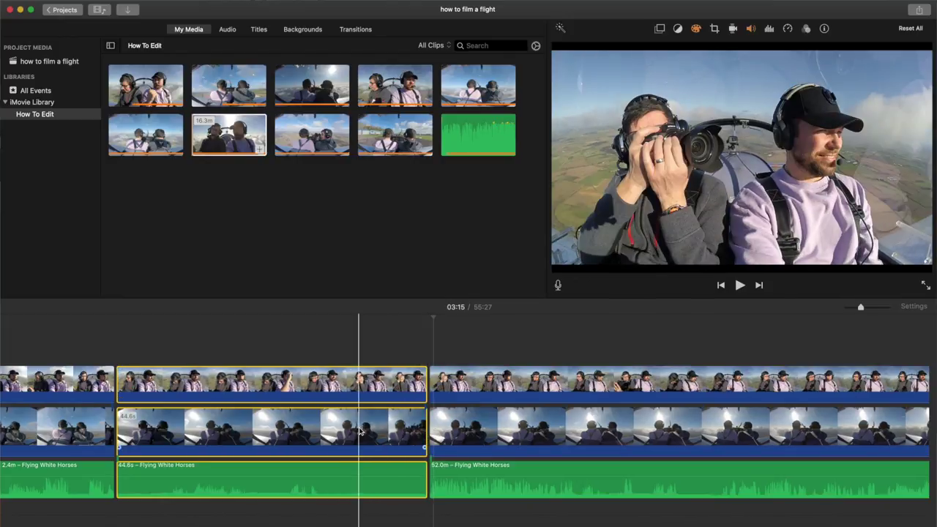
Step: Delete the isolated section between 02:30 and 03:15 from all tracks, and trim the following overlay's start to reveal the rear cockpit view after the cut
key(Delete)
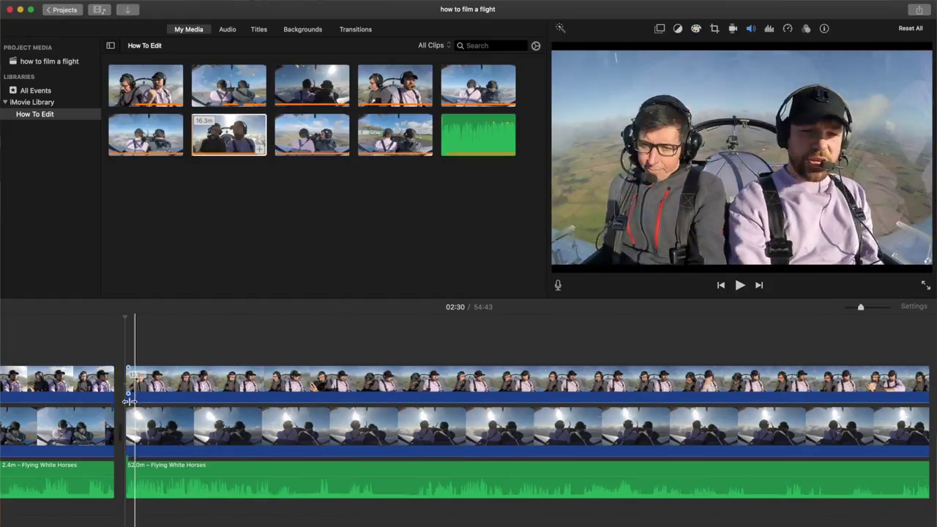
click(124, 381)
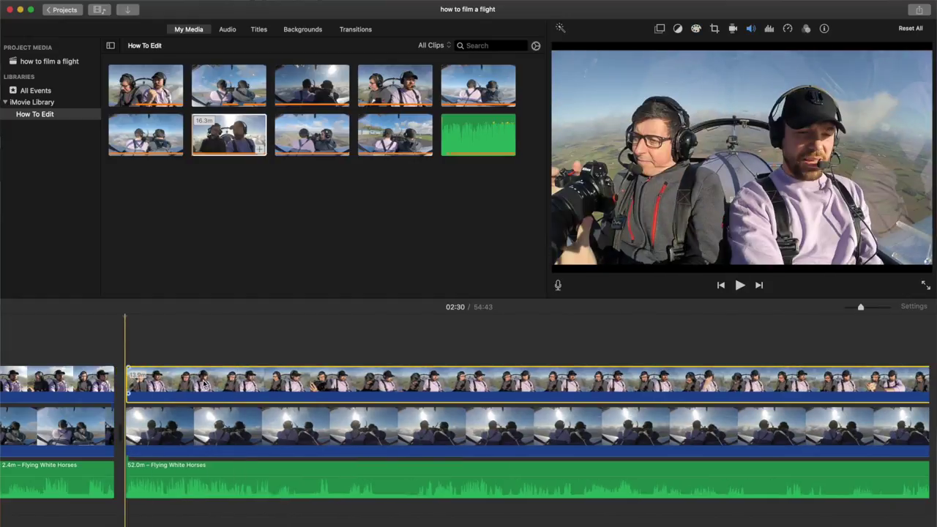
drag(125, 384, 293, 385)
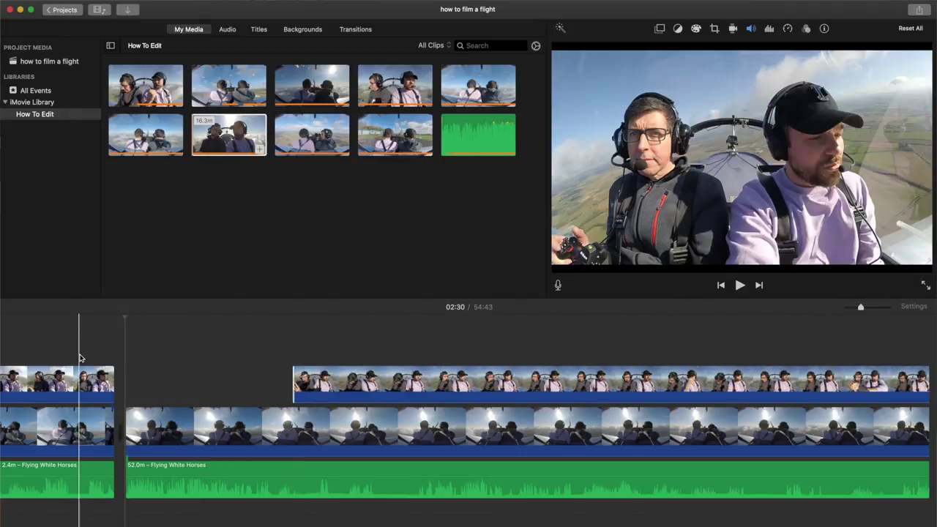
Step: Play the footage across the 02:30 cut, and remove the selected 44.6-second quiet section from the overlay, main footage and audio
click(80, 358)
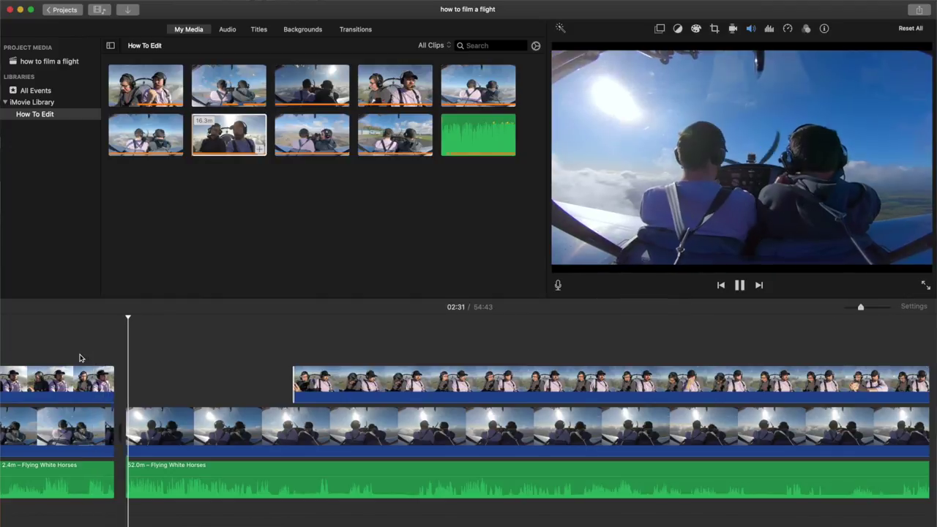
key(space)
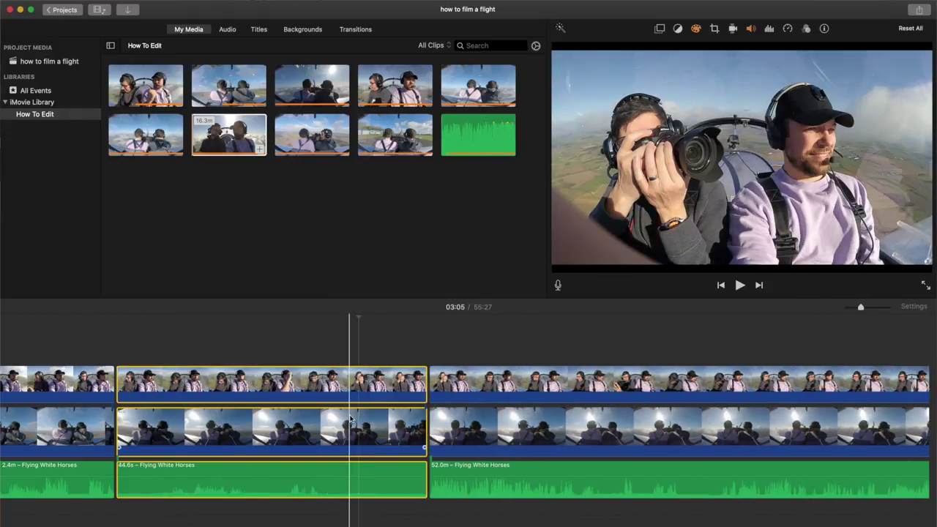
key(Delete)
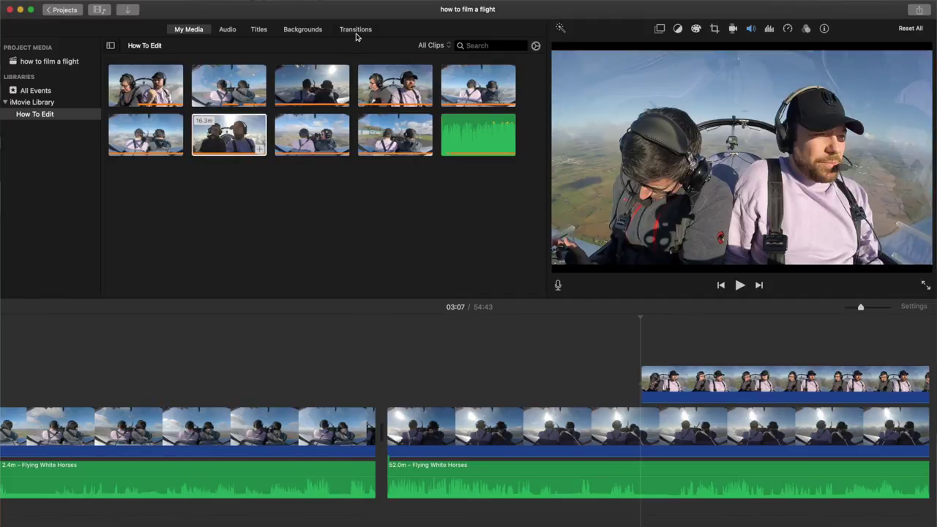
Step: Add a Cross Blur transition with a 0.5 s duration at the main footage's 02:30 cut, and play from 02:20 to check it
click(356, 30)
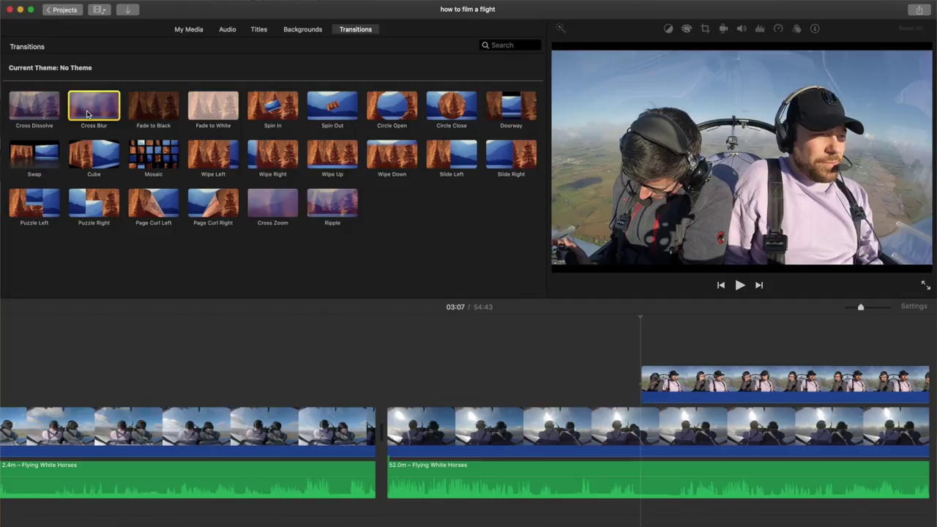
drag(88, 111, 377, 429)
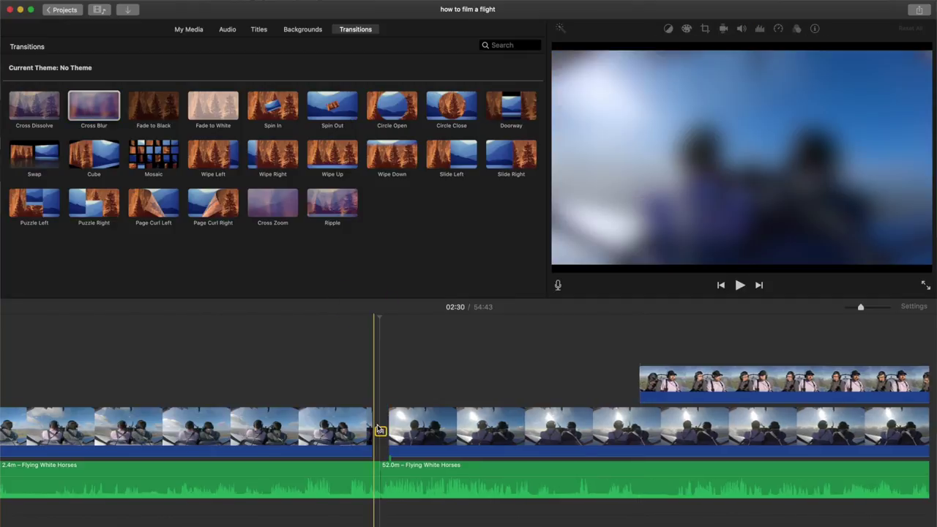
double_click(380, 430)
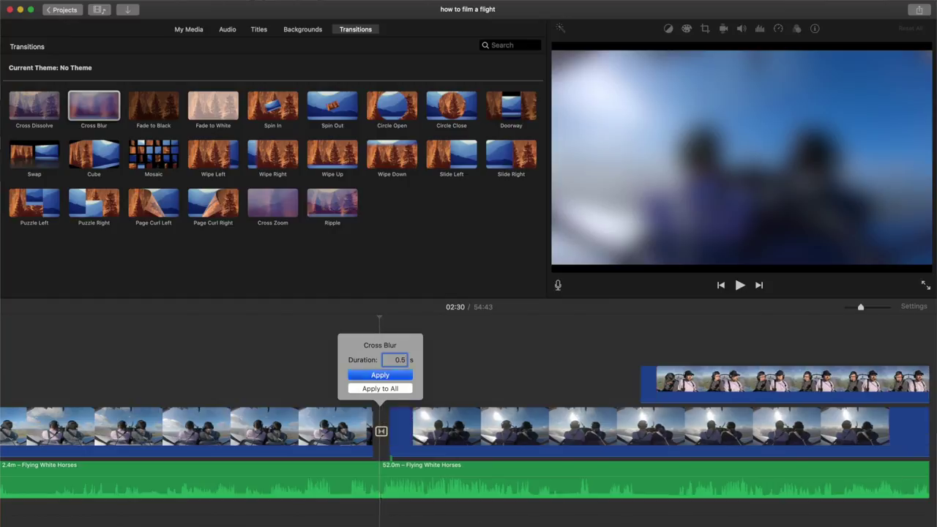
key(Return)
click(305, 412)
key(space)
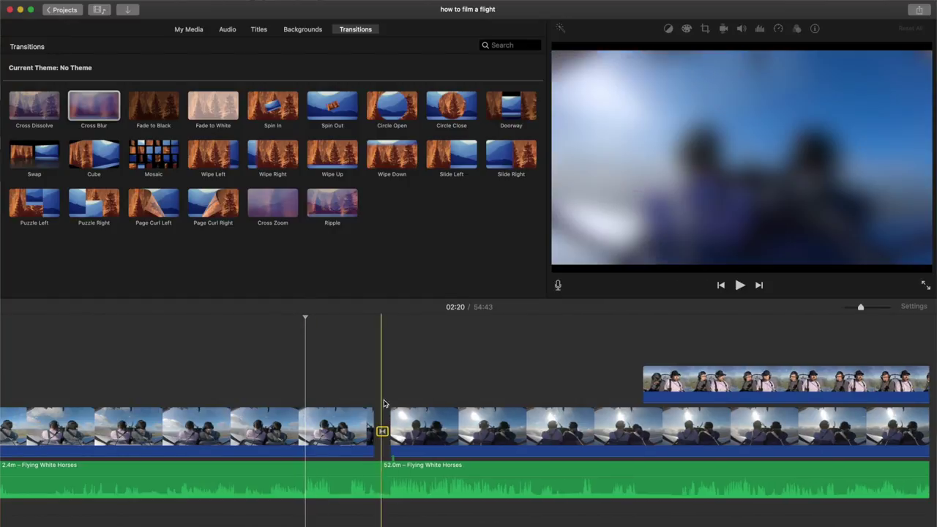